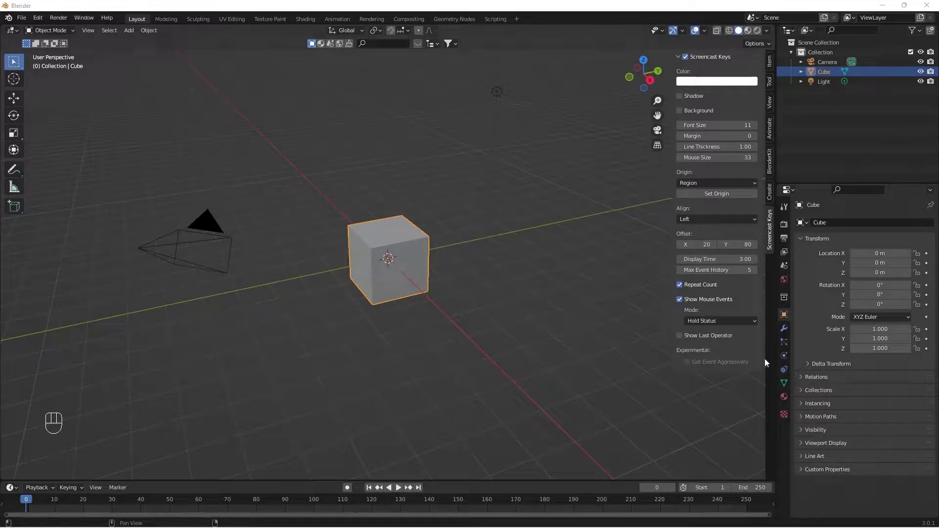
- Test-render the default cube scene, close the result, and hide the viewport sidebar
{"action": "middle_click_drag", "start_coordinate": [584, 274], "coordinate": [587, 252]}
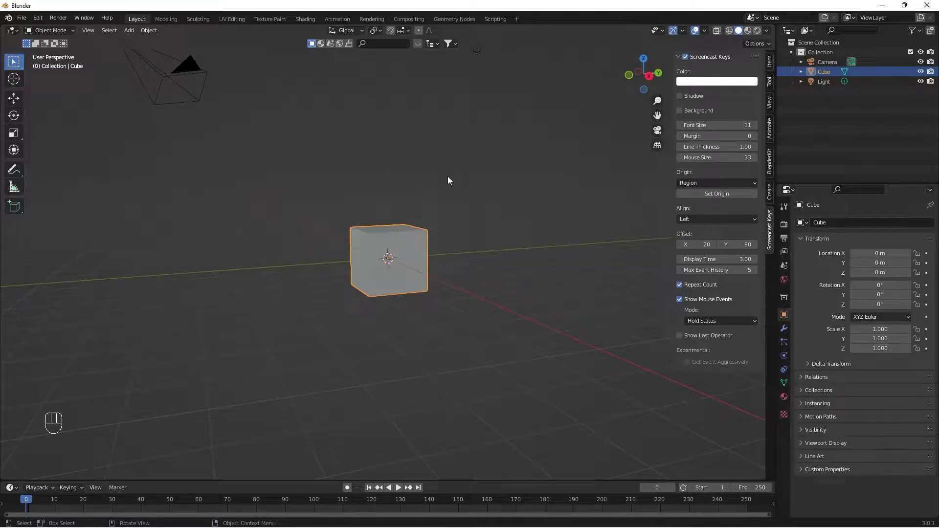
{"action": "key", "text": "F12"}
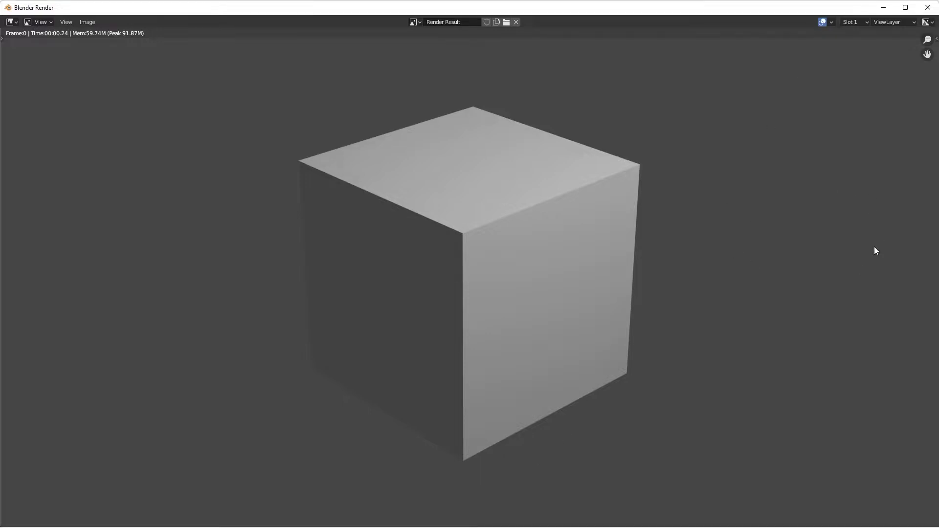
{"action": "left_click", "coordinate": [932, 11]}
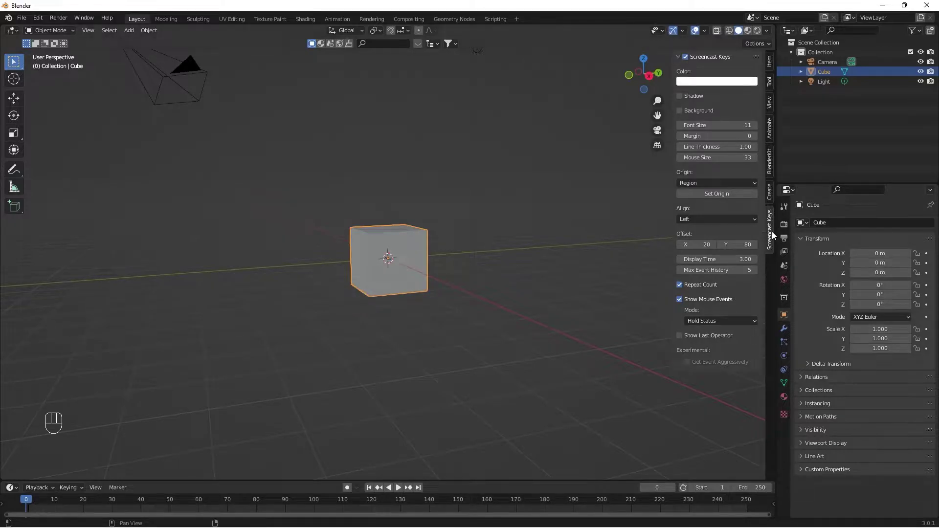
{"action": "key", "text": "n"}
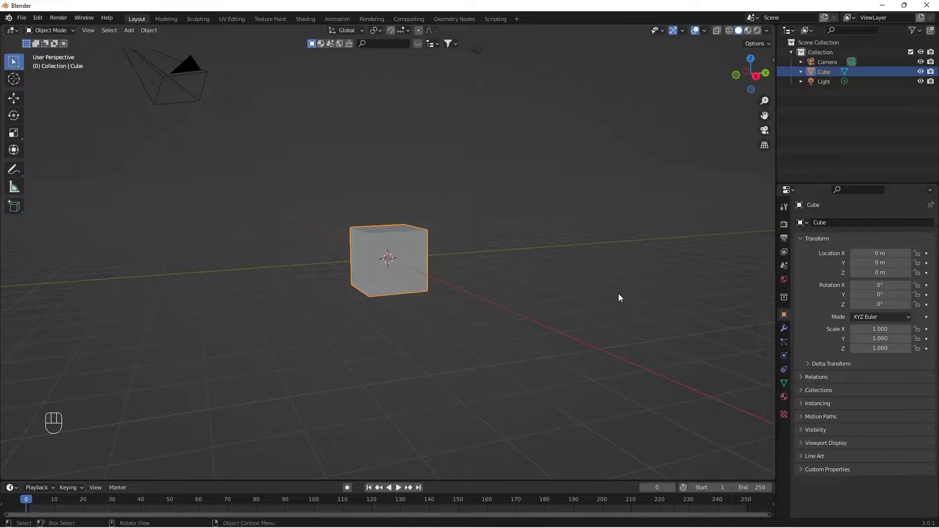
- In front view, move the cube up about 1 m along Z so its base rests on the ground
{"action": "middle_click_drag", "start_coordinate": [513, 335], "coordinate": [422, 342]}
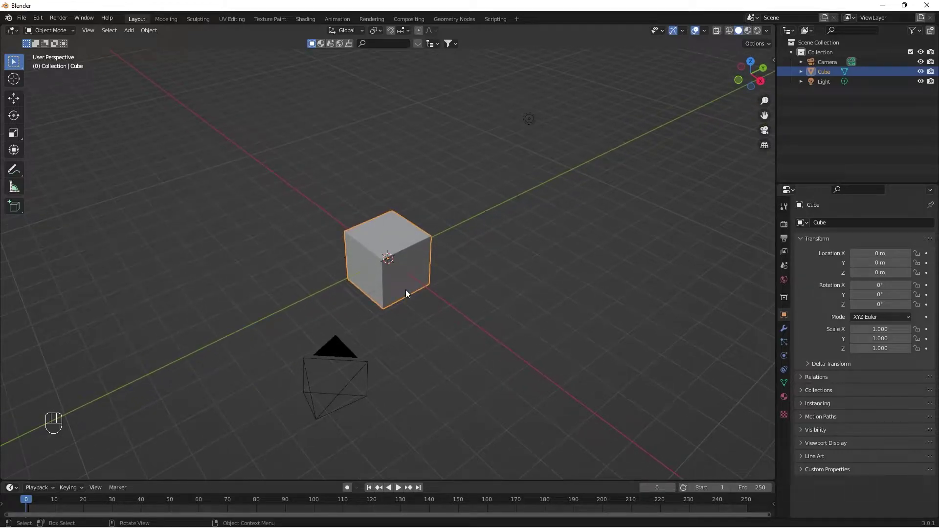
{"action": "middle_click_drag", "start_coordinate": [492, 318], "coordinate": [524, 304]}
{"action": "scroll", "coordinate": [524, 304], "scroll_direction": "up", "scroll_amount": 5}
{"action": "middle_click_drag", "start_coordinate": [450, 307], "coordinate": [456, 286]}
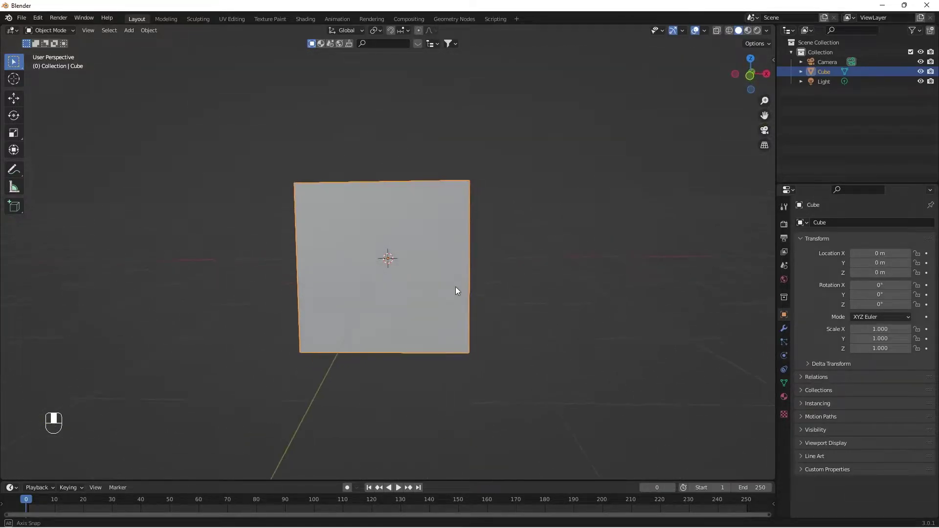
{"action": "left_click", "coordinate": [752, 76]}
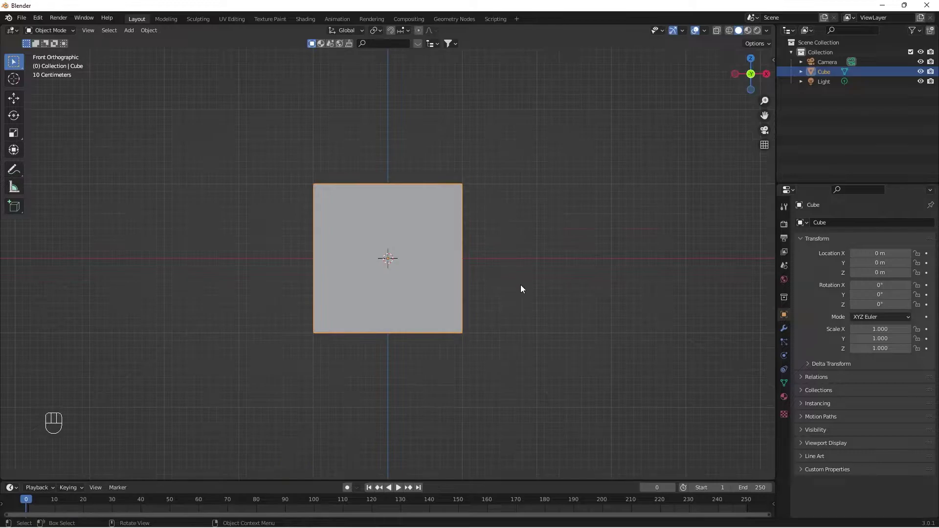
{"action": "scroll", "coordinate": [500, 307], "scroll_direction": "up", "scroll_amount": 4}
{"action": "scroll", "coordinate": [500, 307], "scroll_direction": "down", "scroll_amount": 1}
{"action": "key", "text": "g"}
{"action": "key", "text": "z"}
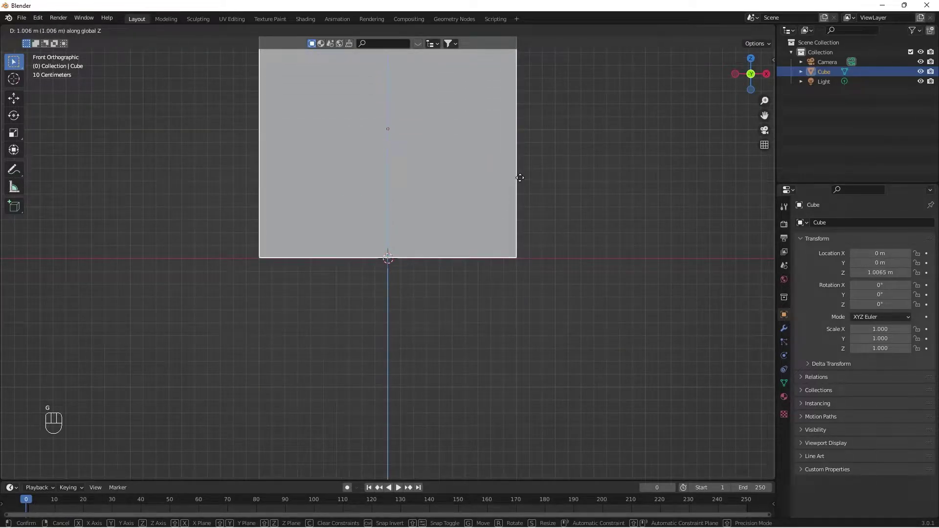
{"action": "left_click", "coordinate": [520, 175]}
{"action": "middle_click_drag", "start_coordinate": [569, 250], "coordinate": [491, 272]}
{"action": "scroll", "coordinate": [490, 272], "scroll_direction": "down", "scroll_amount": 4}
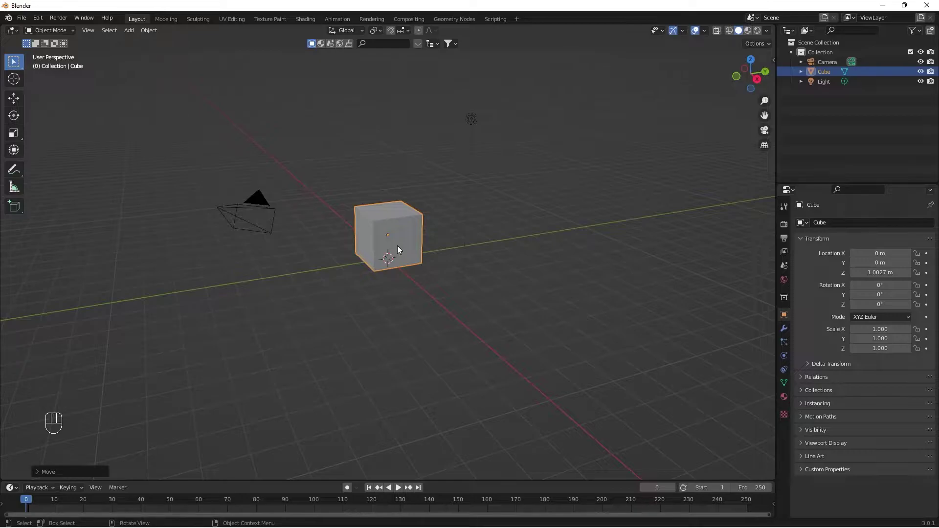
- Add a plane at the origin under the cube and scale it up about 13.5 times as a floor
{"action": "key", "text": "shift"}
{"action": "key", "text": "shift+a"}
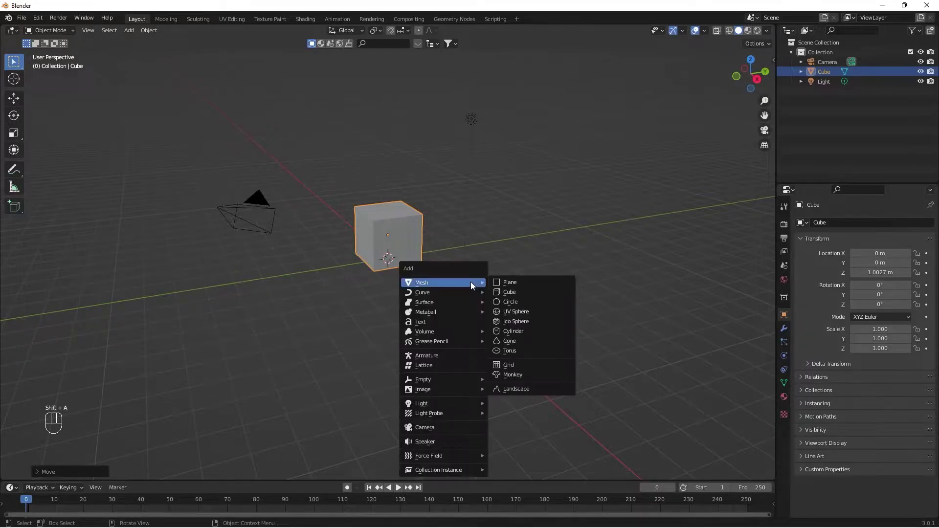
{"action": "left_click", "coordinate": [515, 282]}
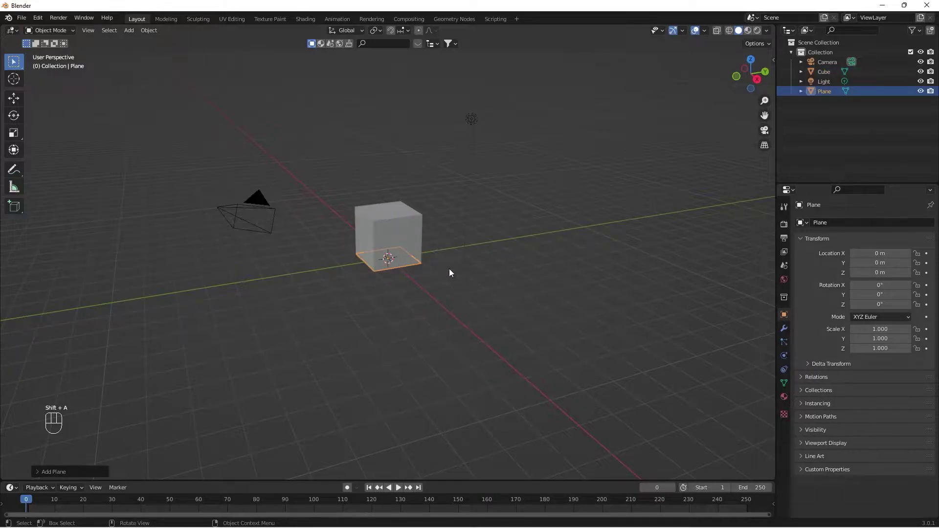
{"action": "key", "text": "s"}
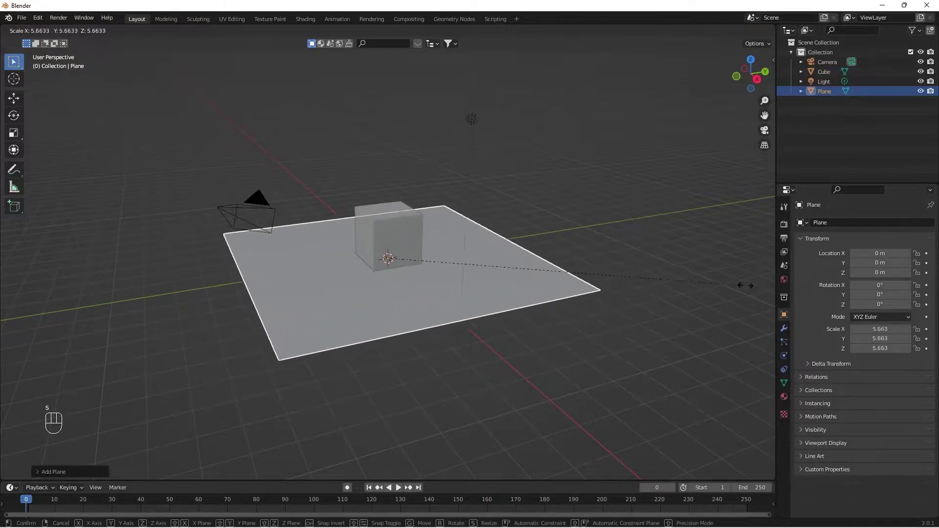
{"action": "left_click", "coordinate": [467, 250]}
{"action": "scroll", "coordinate": [564, 305], "scroll_direction": "down", "scroll_amount": 6}
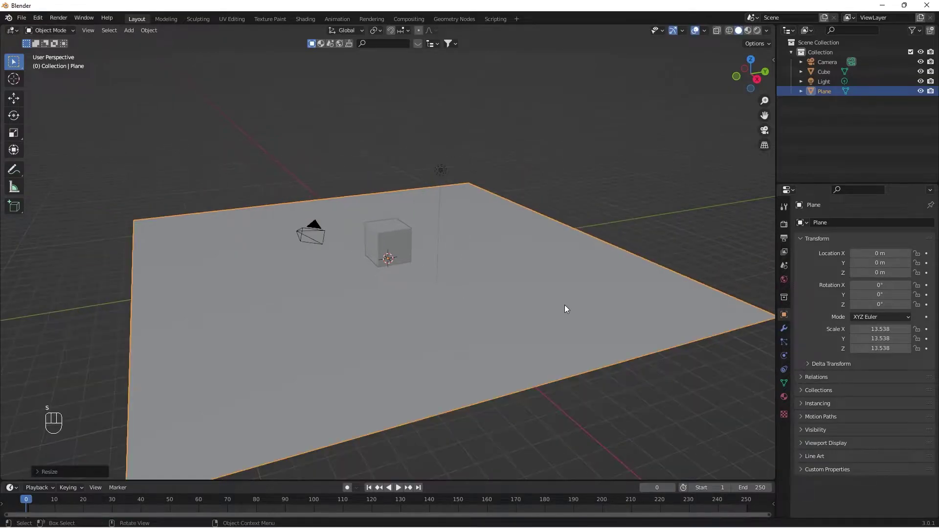
{"action": "scroll", "coordinate": [433, 251], "scroll_direction": "down", "scroll_amount": 2}
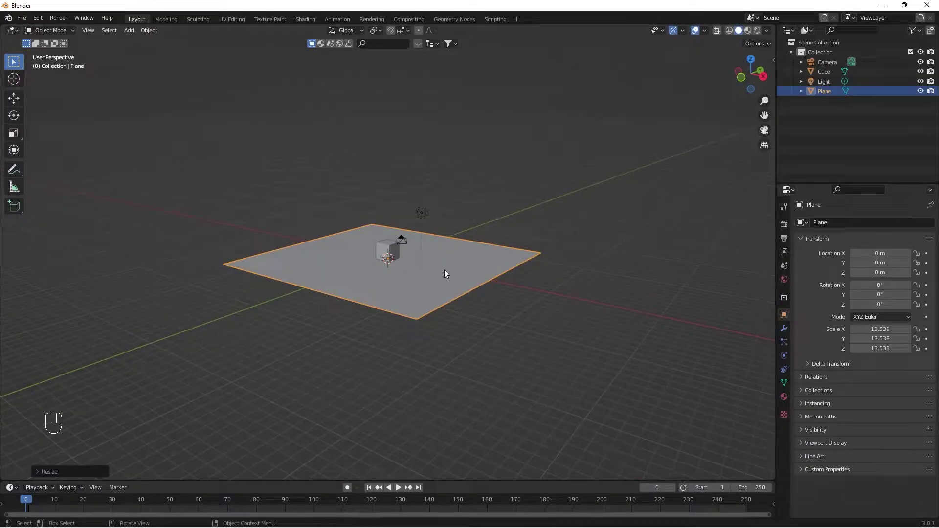
- In Edit Mode, extrude the plane's two adjacent back edges upward along Z to form two walls
{"action": "key", "text": "Tab"}
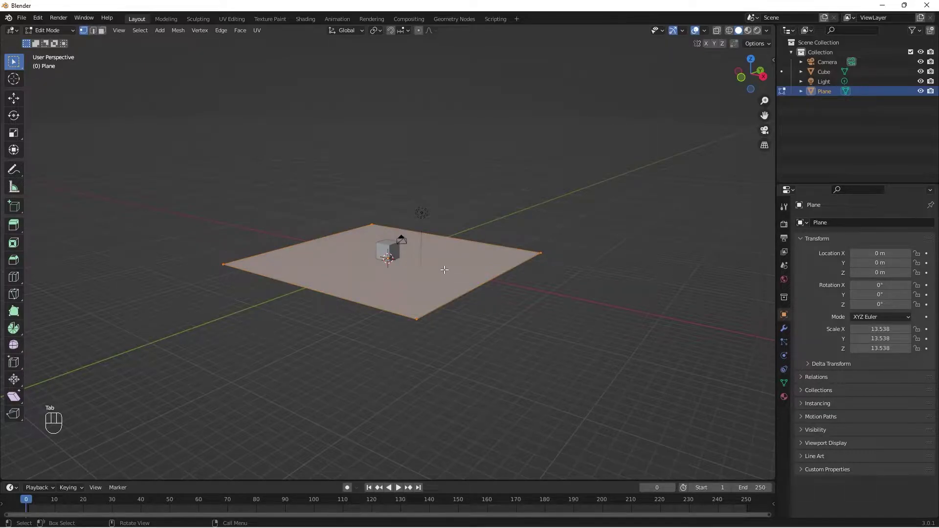
{"action": "middle_click_drag", "start_coordinate": [459, 275], "coordinate": [447, 300]}
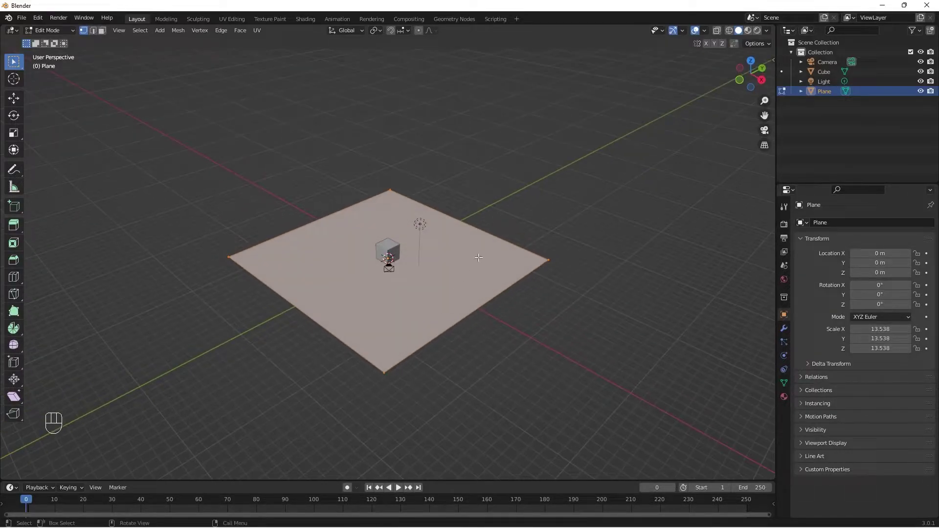
{"action": "key", "text": "2"}
{"action": "left_click", "coordinate": [422, 205]}
{"action": "left_click", "coordinate": [386, 215]}
{"action": "key", "text": "e"}
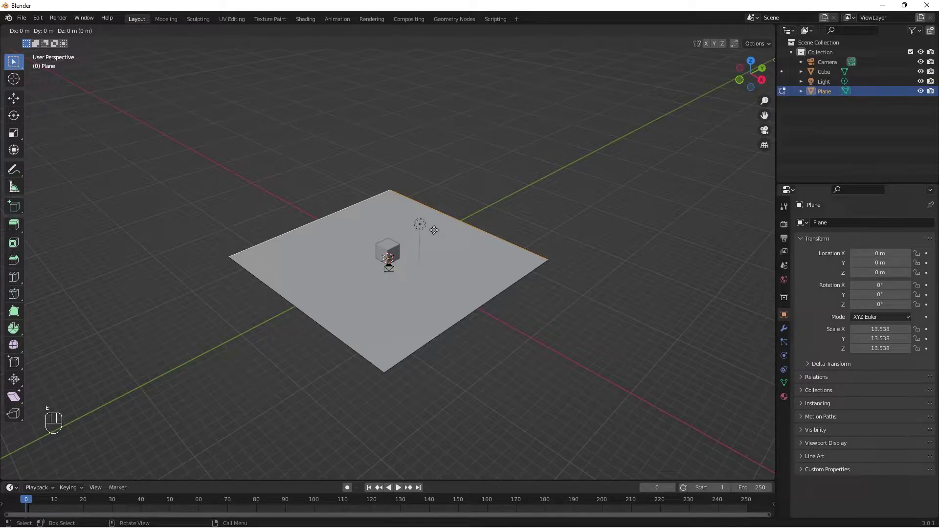
{"action": "key", "text": "z"}
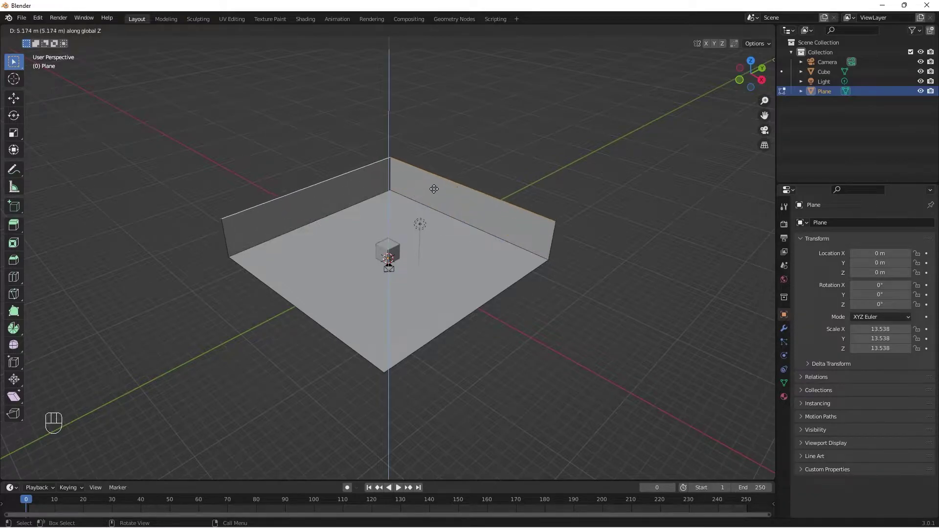
{"action": "left_click", "coordinate": [334, 190]}
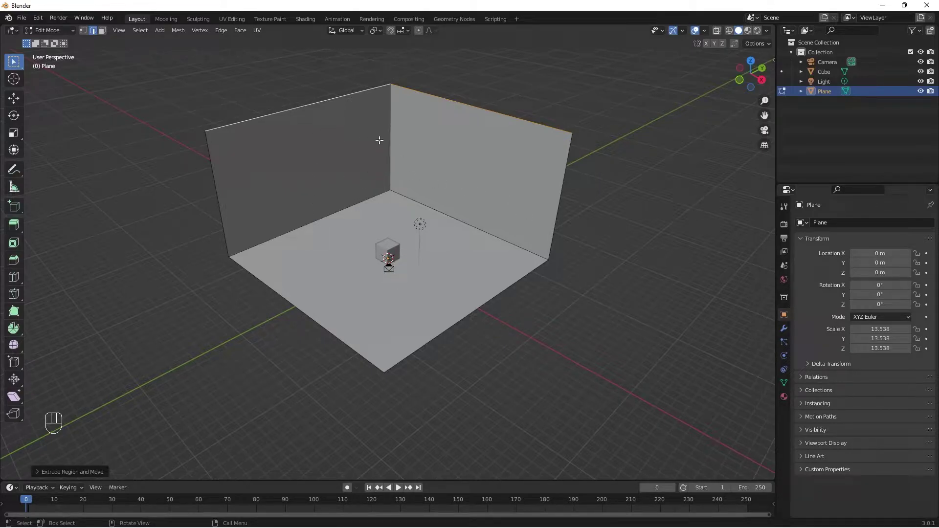
- Bevel the two edges where the floor meets the walls with one segment, about 0.26 m wide
{"action": "left_click", "coordinate": [439, 210], "text": "shift"}
{"action": "left_click", "coordinate": [347, 207], "text": "shift"}
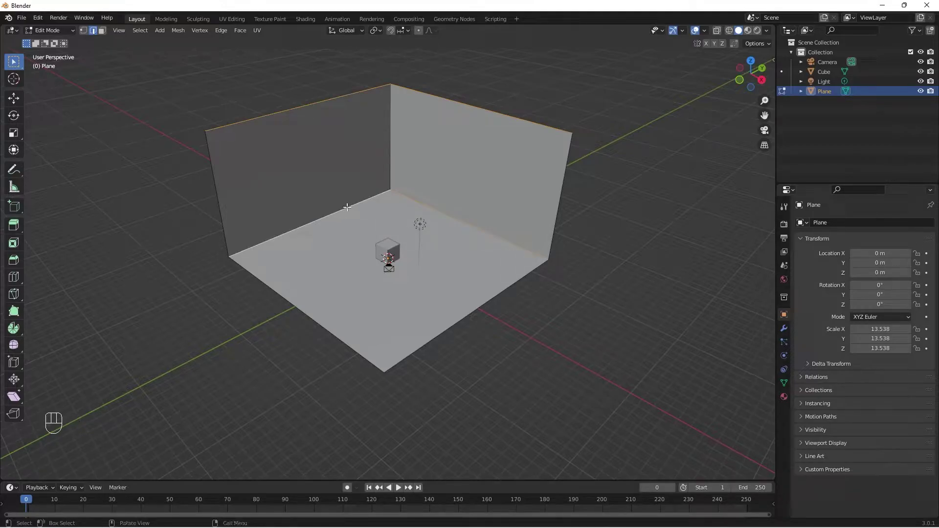
{"action": "left_click", "coordinate": [585, 275]}
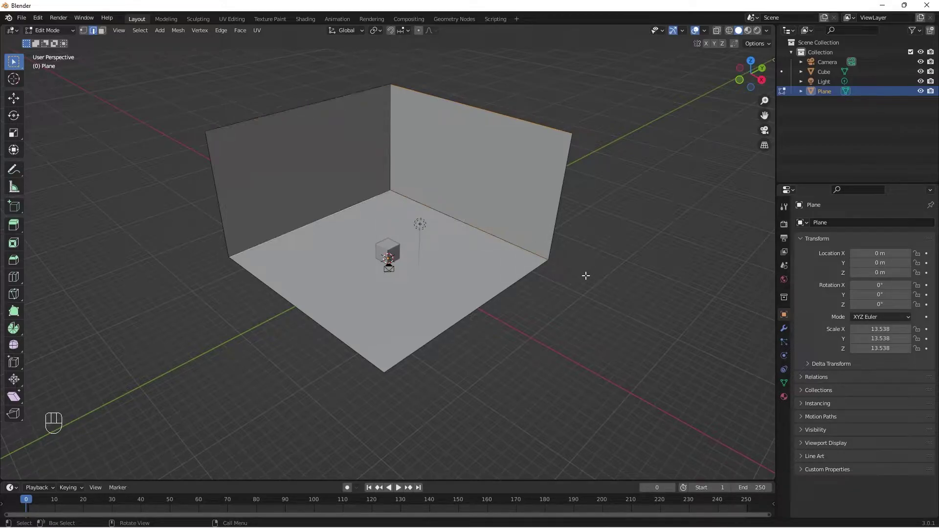
{"action": "left_click", "coordinate": [498, 236], "text": "shift"}
{"action": "left_click", "coordinate": [347, 205], "text": "shift"}
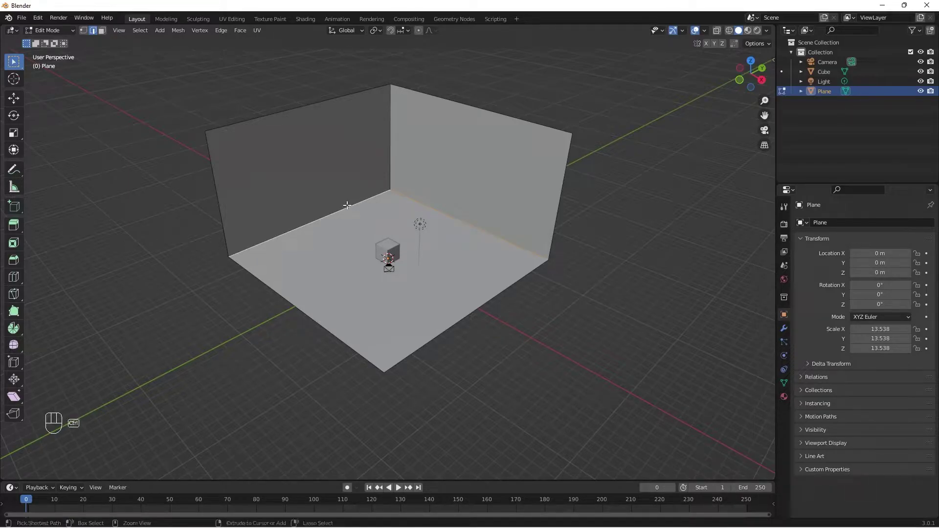
{"action": "key", "text": "ctrl+b"}
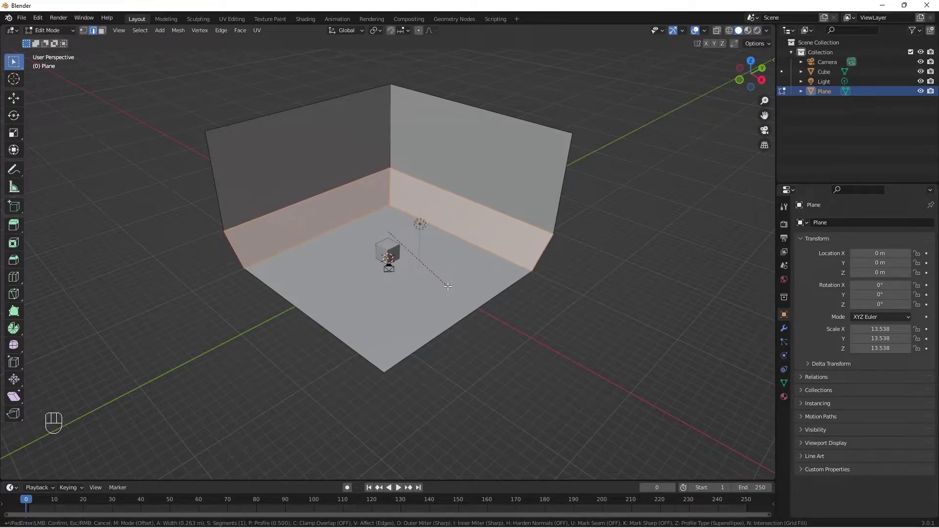
{"action": "left_click", "coordinate": [448, 286]}
- Test-render the cube inside the walled backdrop from the camera and put the render window away
{"action": "middle_click_drag", "start_coordinate": [480, 190], "coordinate": [460, 233]}
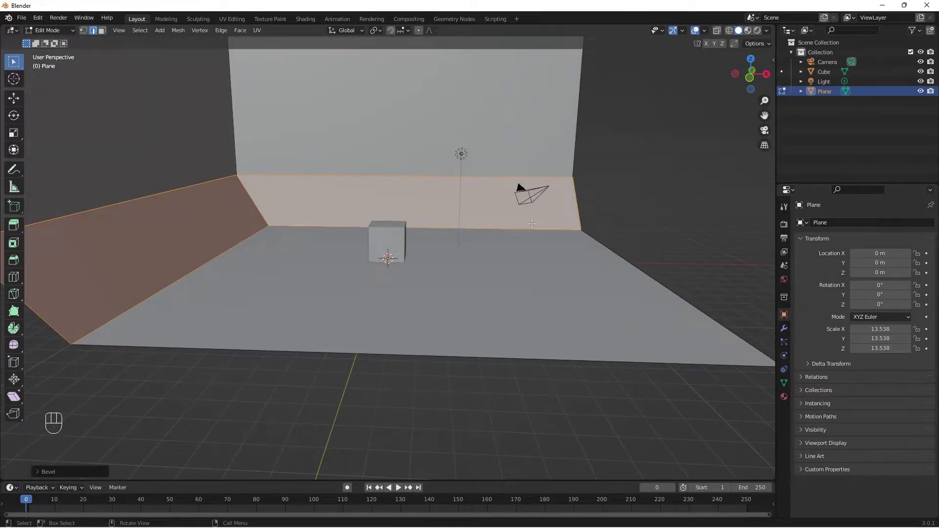
{"action": "scroll", "coordinate": [504, 230], "scroll_direction": "down", "scroll_amount": 2}
{"action": "key", "text": "KP_0"}
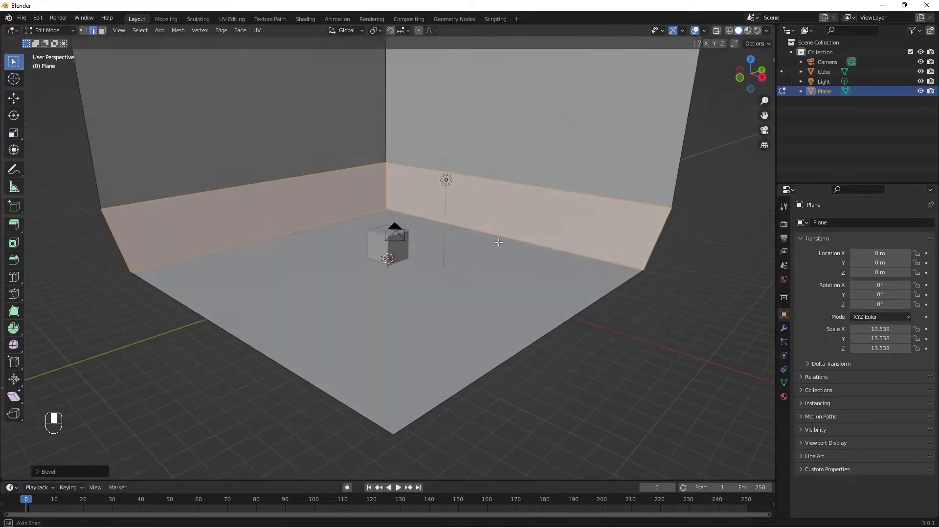
{"action": "key", "text": "F12"}
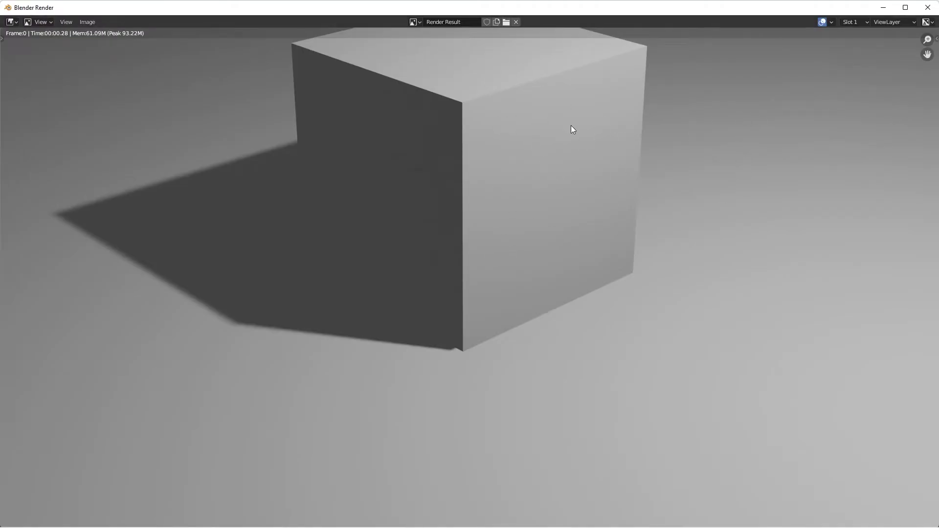
{"action": "left_click", "coordinate": [884, 7]}
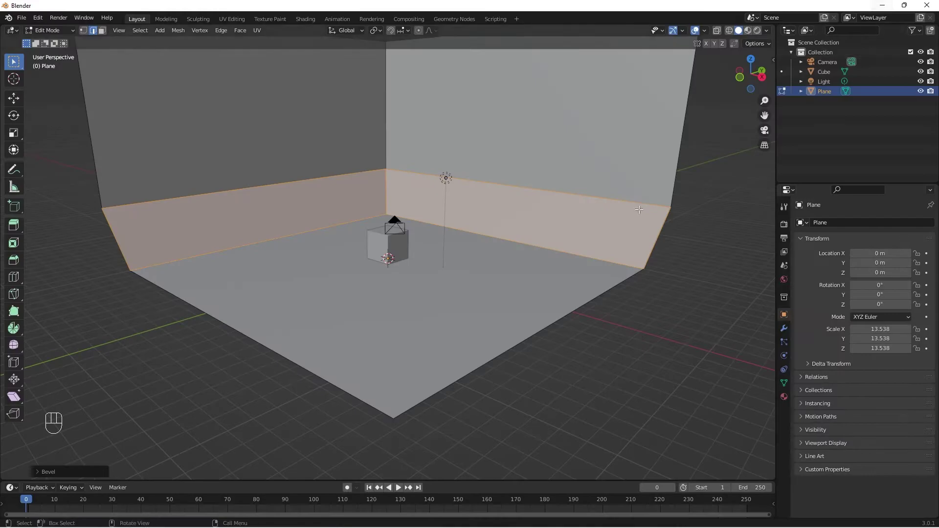
- In Object Mode, raise the camera along Z to a height of about 5.56 m and test-render the framing
{"action": "key", "text": "Tab"}
{"action": "left_click", "coordinate": [387, 254]}
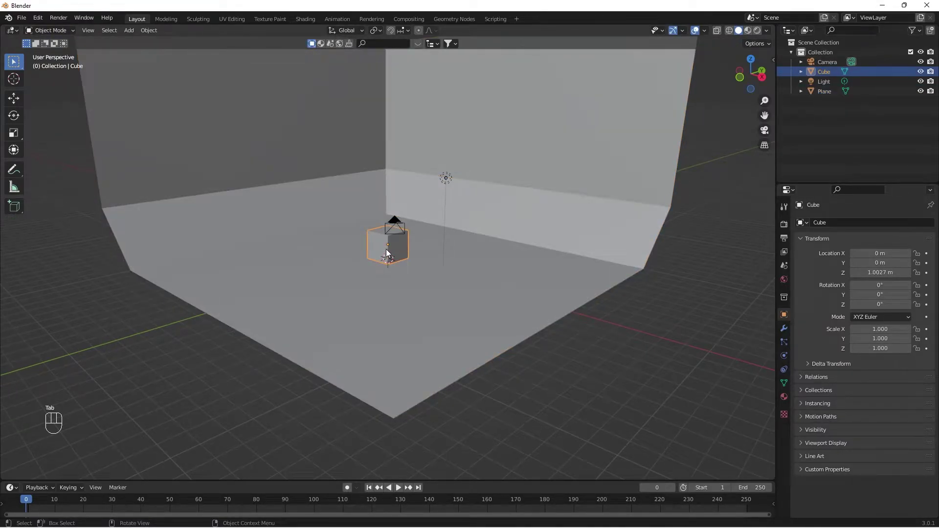
{"action": "left_click", "coordinate": [394, 222]}
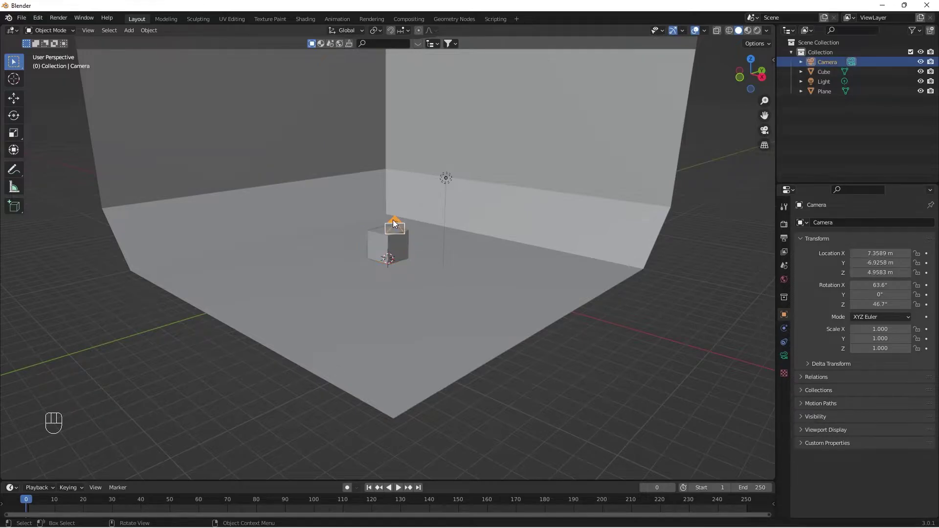
{"action": "key", "text": "g"}
{"action": "key", "text": "z"}
{"action": "left_click", "coordinate": [396, 208]}
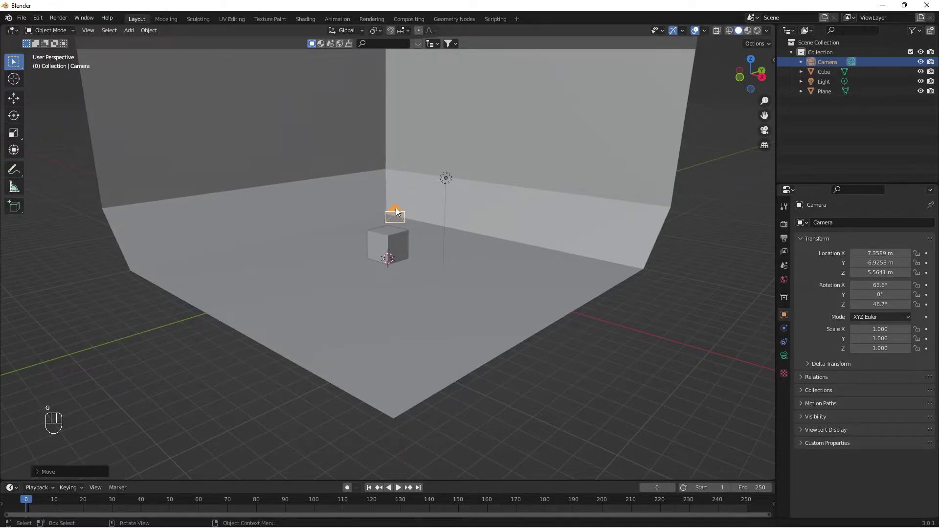
{"action": "key", "text": "F12"}
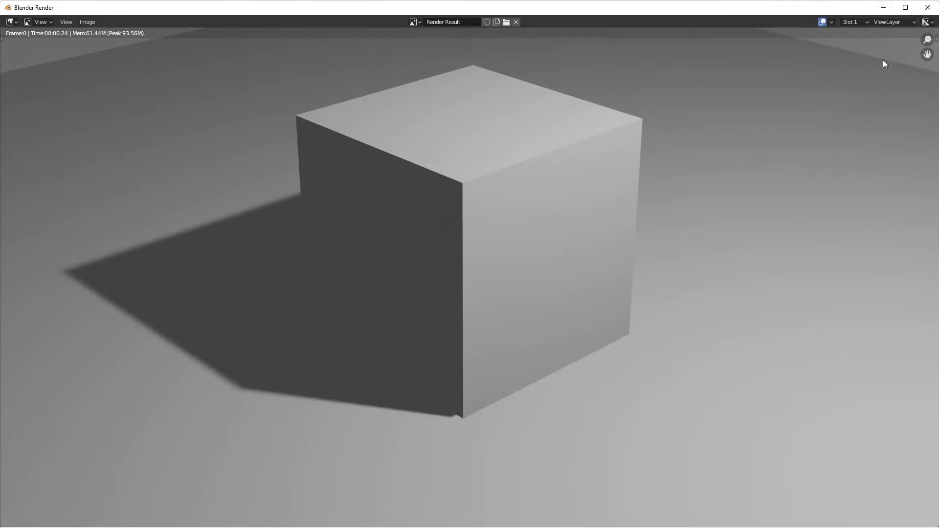
{"action": "left_click", "coordinate": [882, 10]}
- Add a Subdivision Surface modifier to the backdrop plane and set its viewport levels to 4
{"action": "left_click", "coordinate": [558, 233]}
{"action": "left_click", "coordinate": [785, 329]}
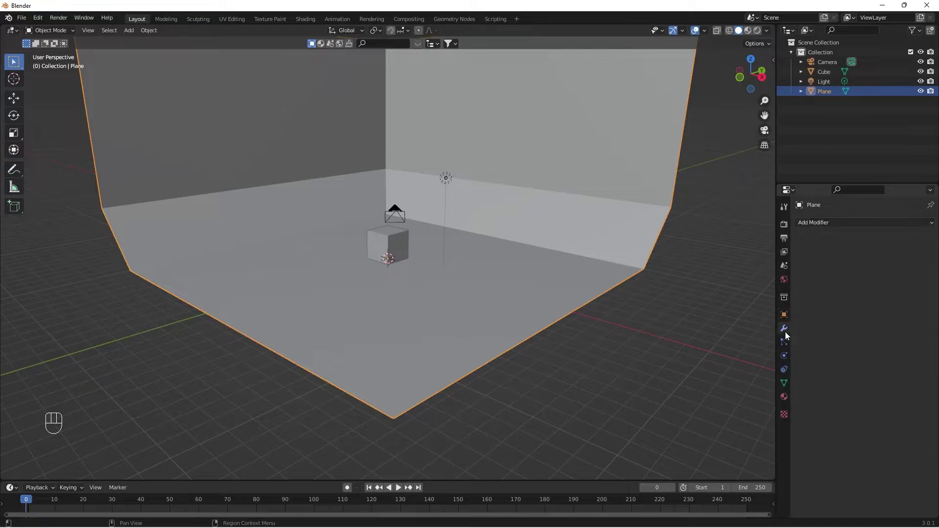
{"action": "left_click", "coordinate": [878, 224]}
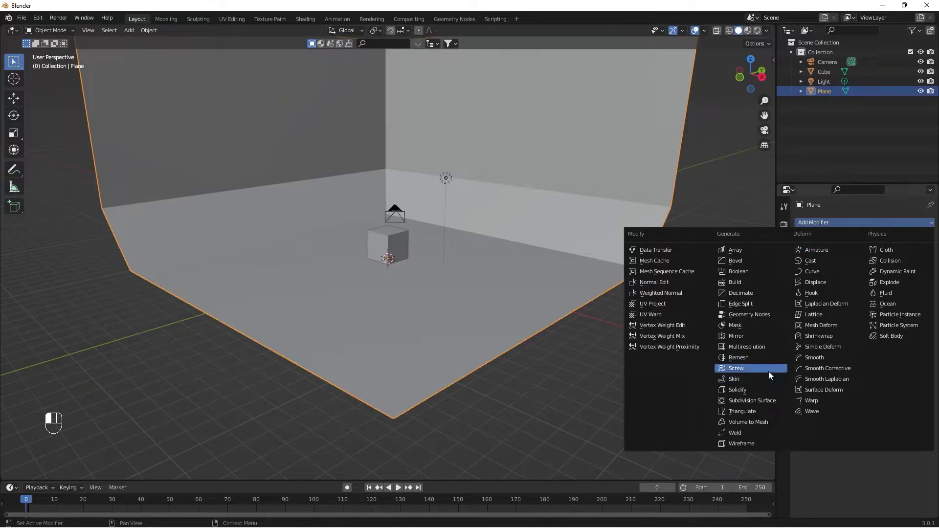
{"action": "left_click", "coordinate": [769, 404]}
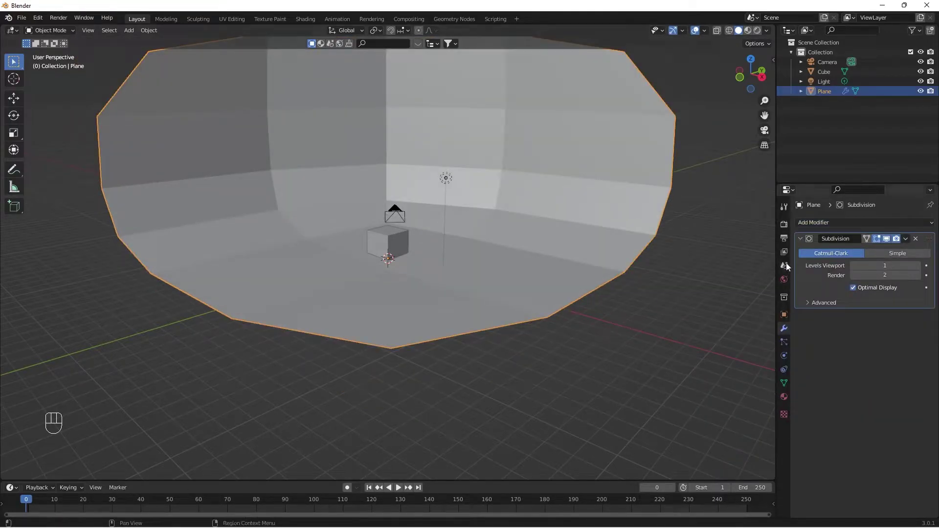
{"action": "left_click", "coordinate": [918, 266]}
{"action": "left_click", "coordinate": [917, 269]}
{"action": "left_click", "coordinate": [917, 269]}
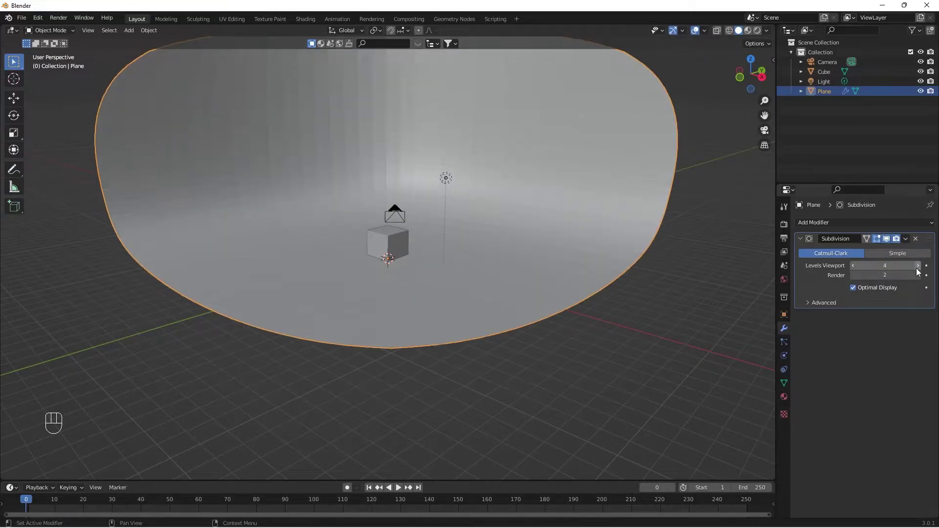
- Set the backdrop's Subdivision modifier to 5 levels for both the viewport and the render
{"action": "left_click", "coordinate": [917, 269]}
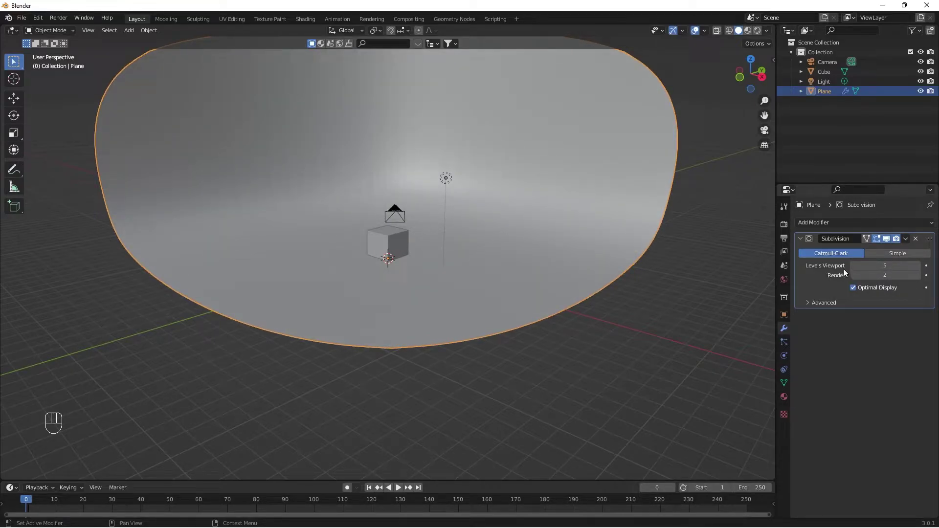
{"action": "left_click", "coordinate": [918, 275]}
{"action": "left_click", "coordinate": [918, 276]}
{"action": "left_click", "coordinate": [917, 275]}
- Adjust the cube's height along Z so that it sits just above the backdrop floor
{"action": "middle_click_drag", "start_coordinate": [422, 235], "coordinate": [388, 207]}
{"action": "left_click", "coordinate": [398, 242]}
{"action": "key", "text": "g"}
{"action": "key", "text": "z"}
{"action": "left_click", "coordinate": [398, 237]}
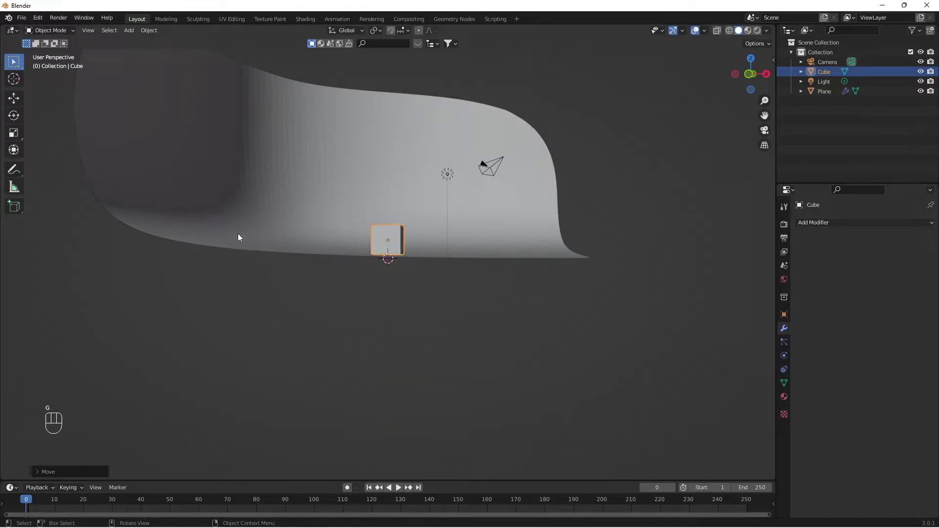
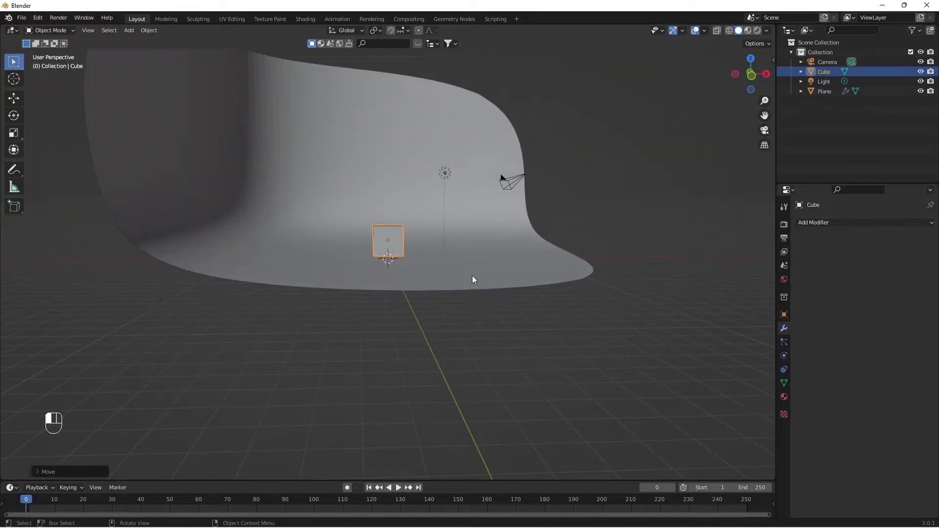
- In Edit Mode, add a loop cut across the backdrop floor parallel to the back wall and slide it toward that wall
{"action": "left_click", "coordinate": [473, 276]}
{"action": "key", "text": "Tab"}
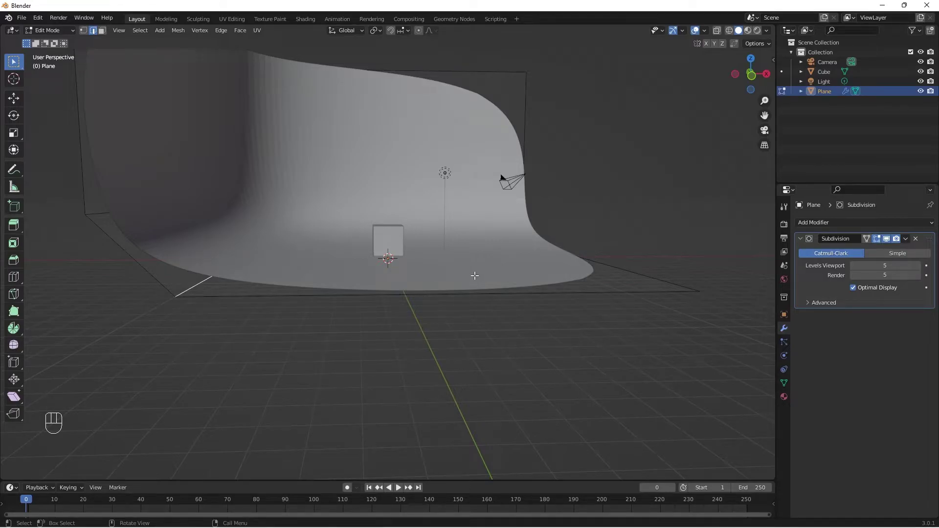
{"action": "scroll", "coordinate": [477, 277], "scroll_direction": "up", "scroll_amount": 3}
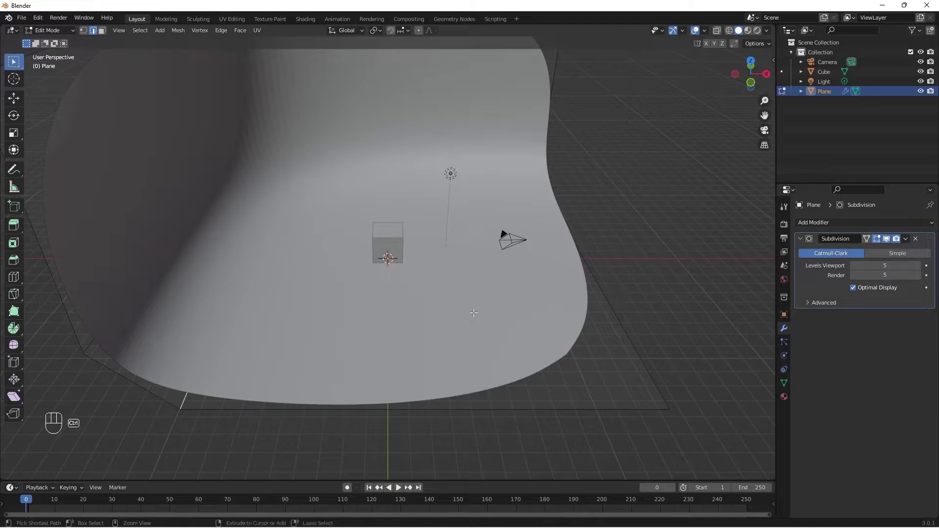
{"action": "key", "text": "ctrl+r"}
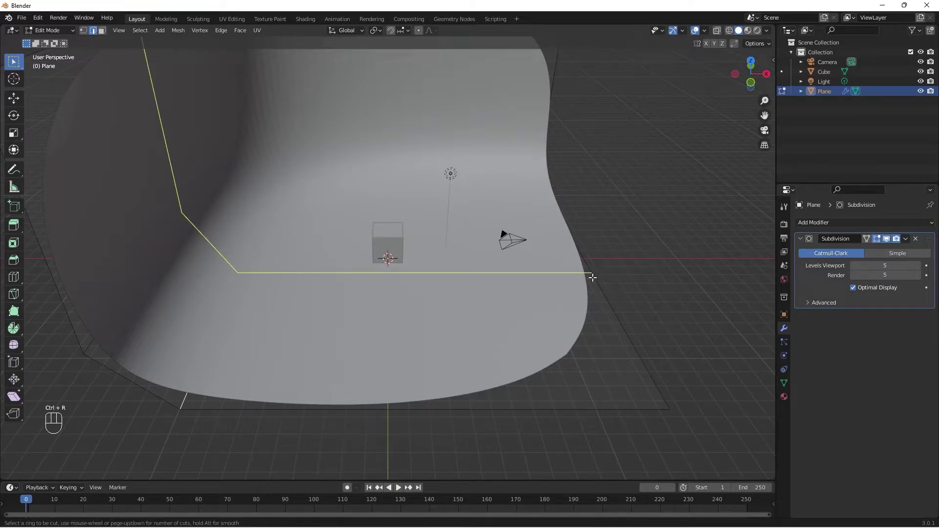
{"action": "left_click", "coordinate": [592, 278]}
{"action": "left_click", "coordinate": [588, 214]}
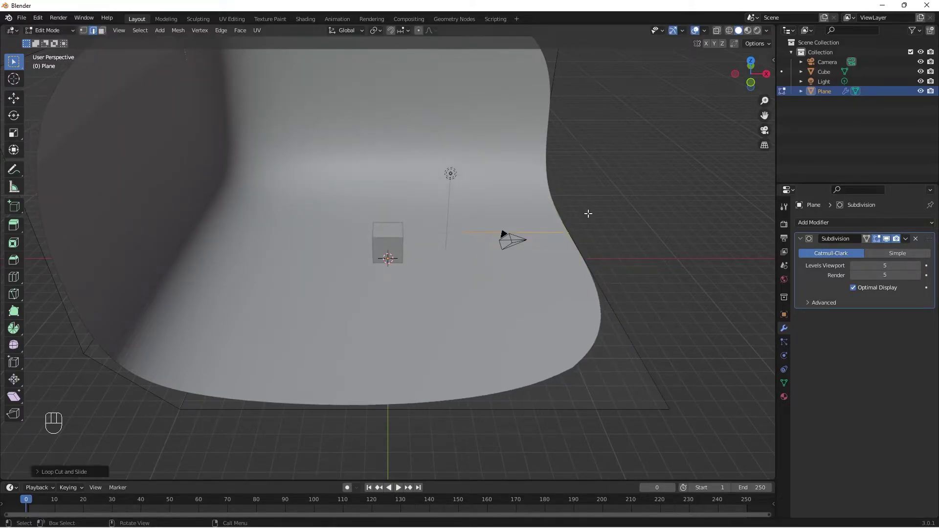
- Add a second loop cut running from the floor's front edge up the back wall, slid toward the side wall by about 0.27
{"action": "key", "text": "ctrl+r"}
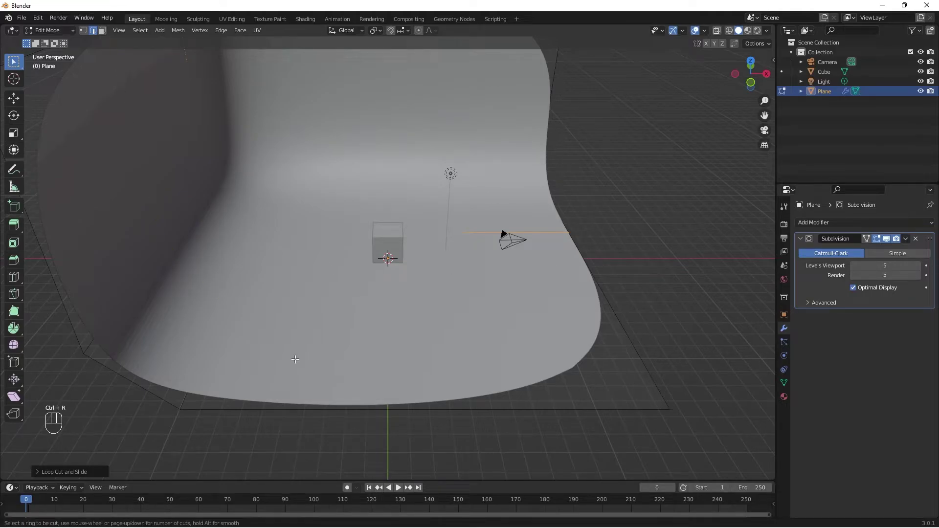
{"action": "left_click", "coordinate": [299, 405]}
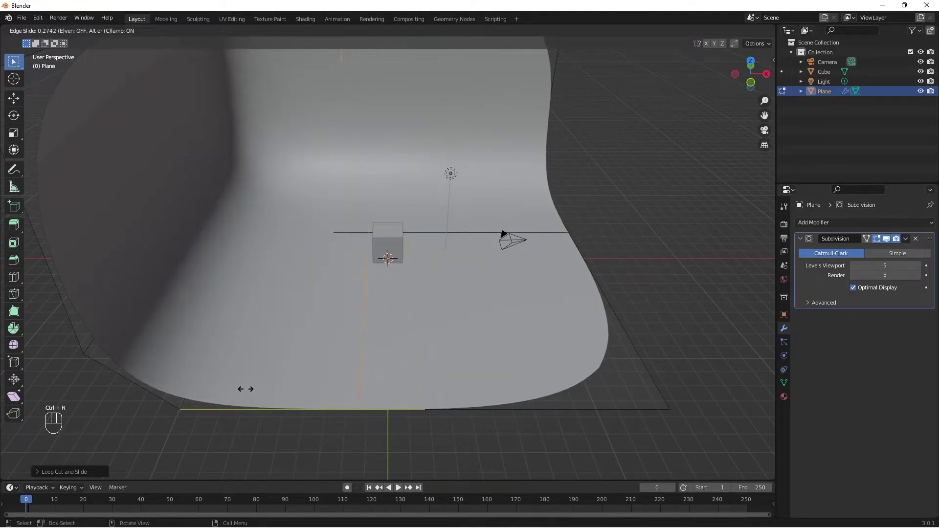
{"action": "left_click", "coordinate": [246, 389]}
- Test-render the cube against the reshaped backdrop, put the render window away and return to Object Mode
{"action": "middle_click_drag", "start_coordinate": [381, 241], "coordinate": [186, 245]}
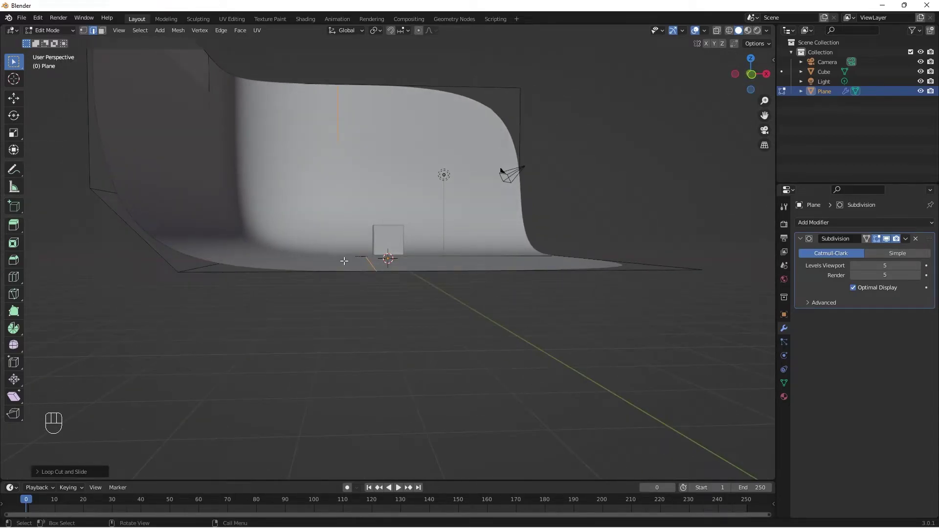
{"action": "middle_click_drag", "start_coordinate": [525, 279], "coordinate": [464, 274]}
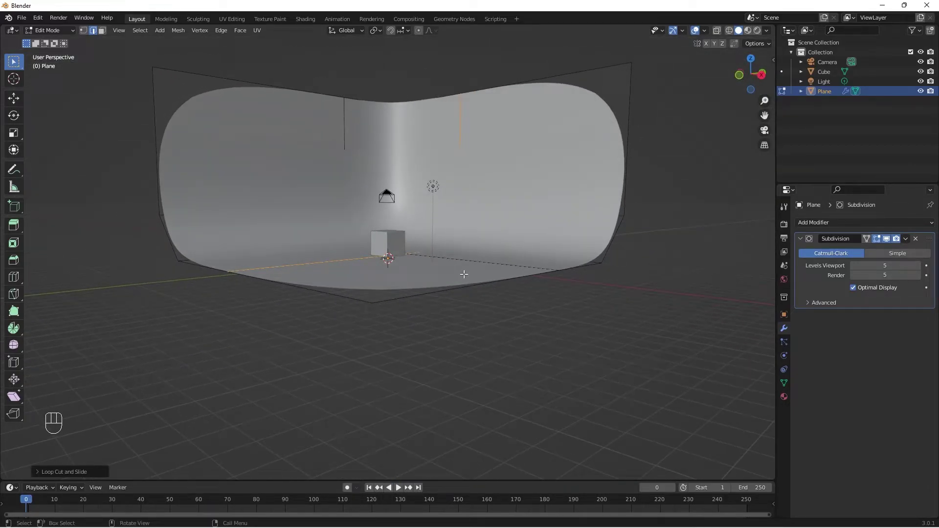
{"action": "key", "text": "F12"}
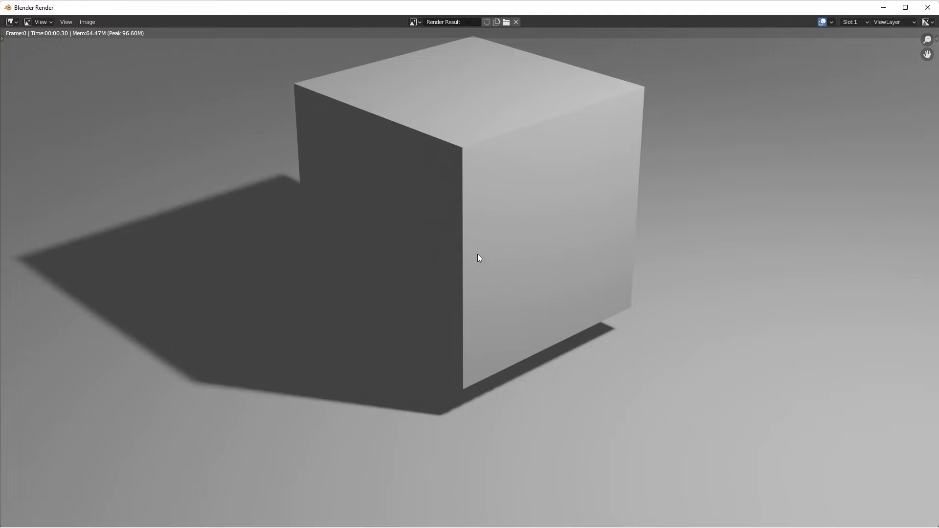
{"action": "left_click", "coordinate": [887, 9]}
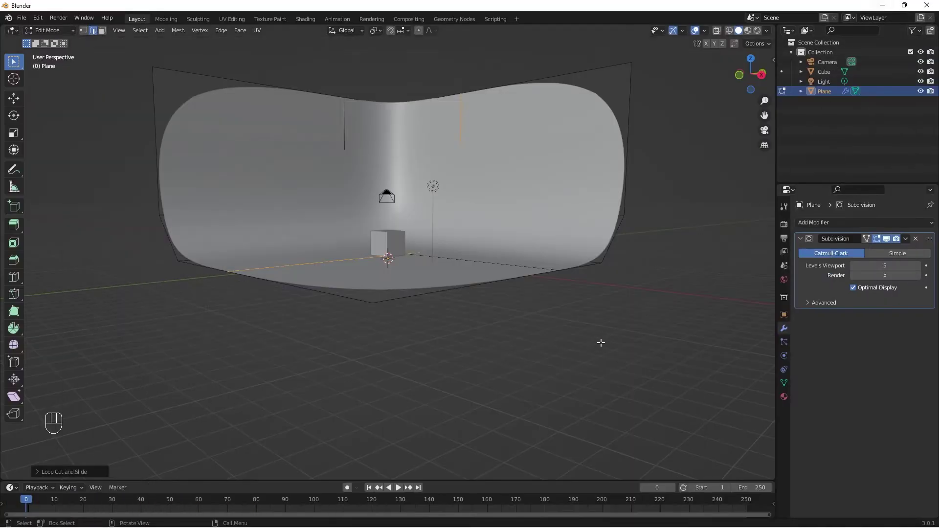
{"action": "key", "text": "Tab"}
- Raise the camera along Z to a height of about 6.15 m
{"action": "left_click", "coordinate": [386, 195]}
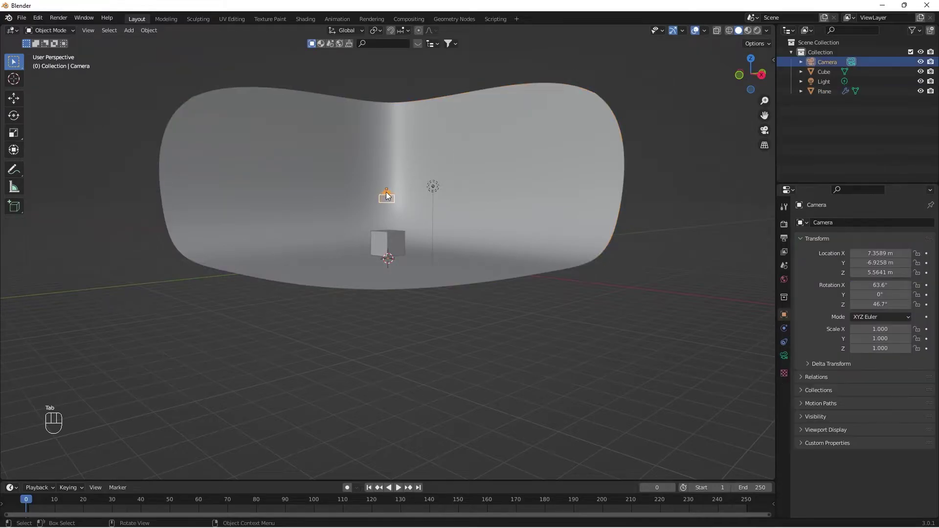
{"action": "key", "text": "g"}
{"action": "key", "text": "z"}
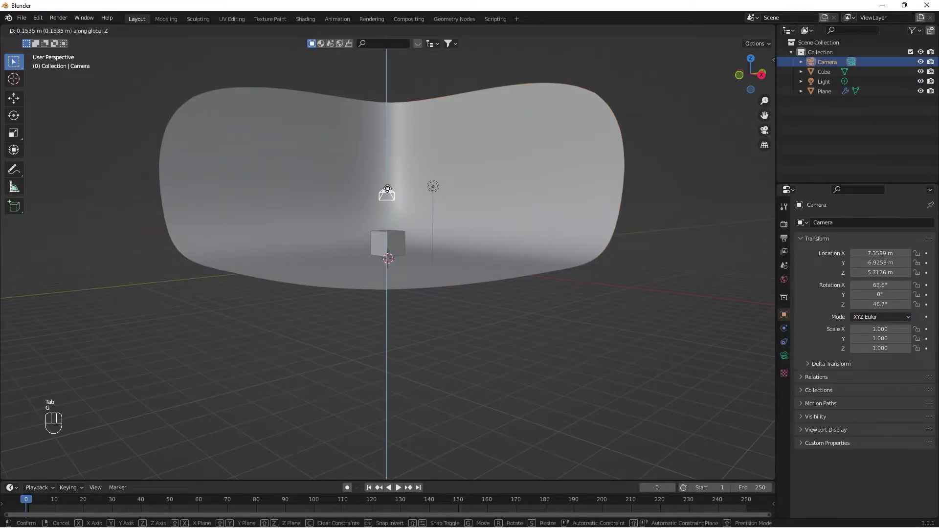
{"action": "left_click", "coordinate": [415, 182]}
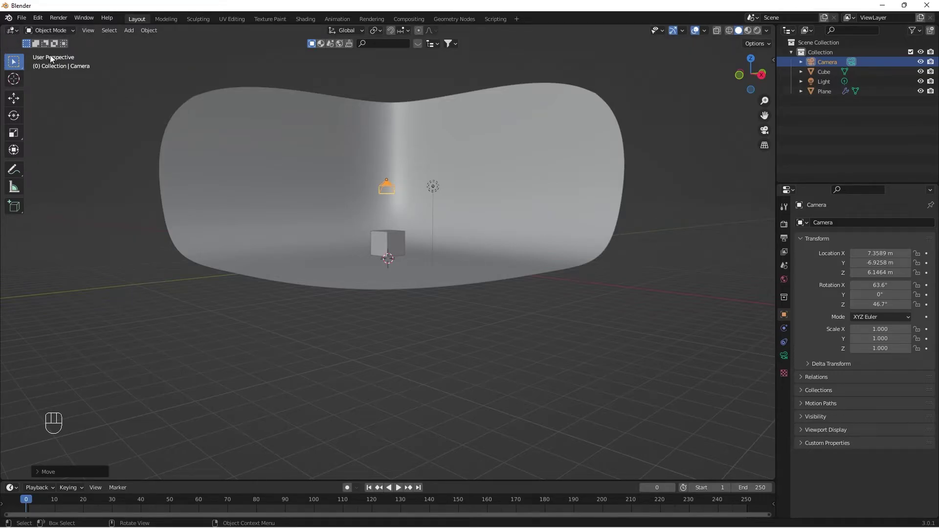
- Split the 3D viewport into two side-by-side views and show the camera's view in the left one
{"action": "left_click_drag", "start_coordinate": [2, 25], "coordinate": [368, 63]}
{"action": "left_click", "coordinate": [279, 206]}
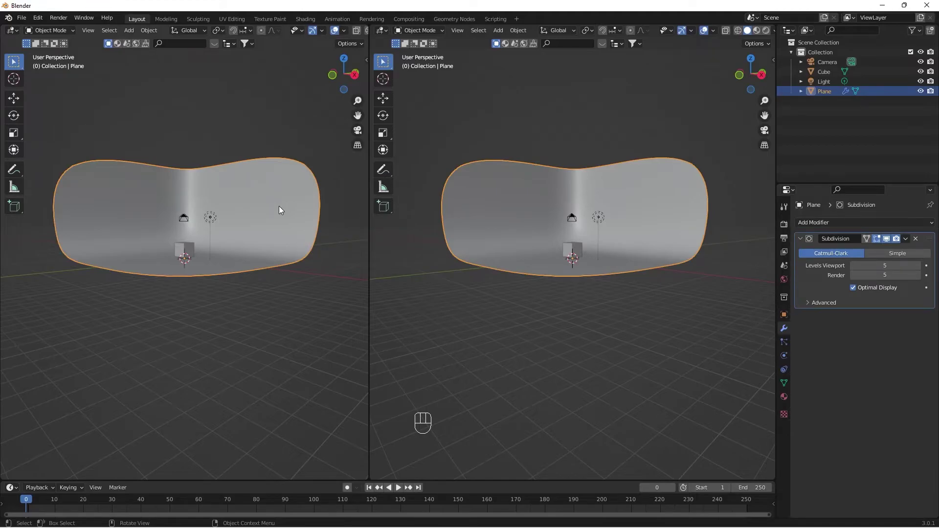
{"action": "key", "text": "KP_0"}
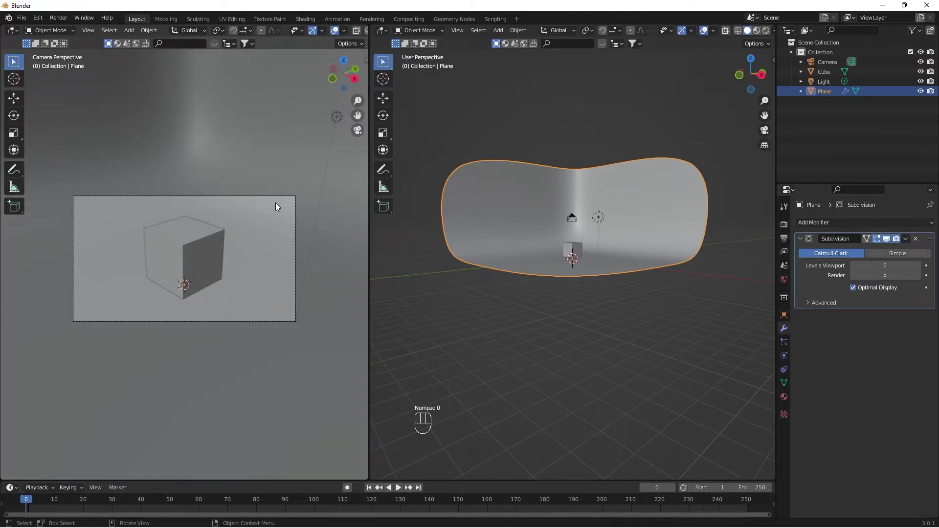
- Lower the camera along Z to a height of about 2.63 m
{"action": "left_click", "coordinate": [573, 216]}
{"action": "key", "text": "g"}
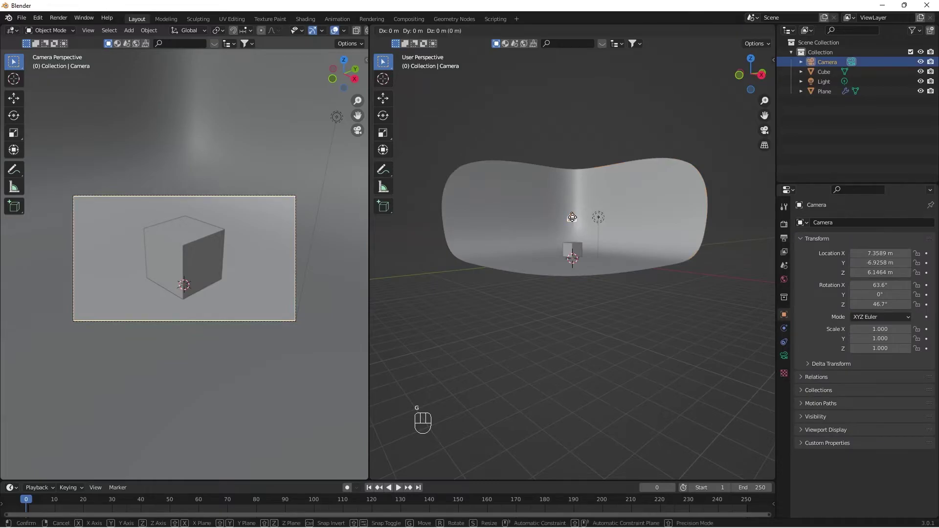
{"action": "key", "text": "z"}
{"action": "left_click", "coordinate": [590, 240]}
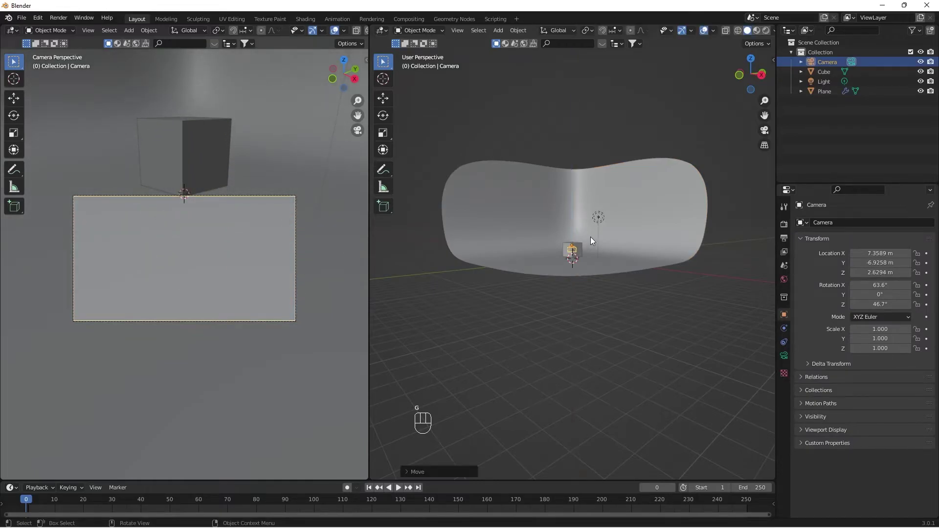
- Tilt the camera upward about its local X axis to an X rotation of about 80.9° so the cube is framed
{"action": "key", "text": "r"}
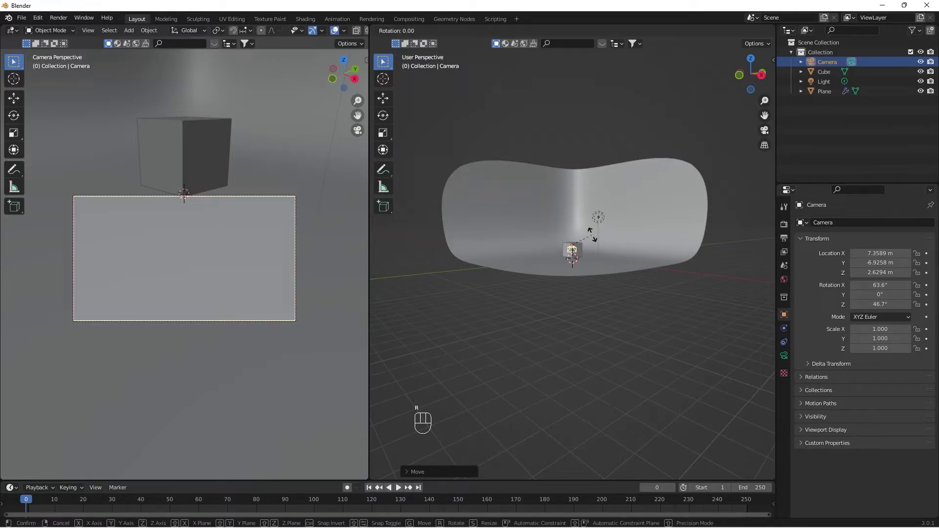
{"action": "key", "text": "x"}
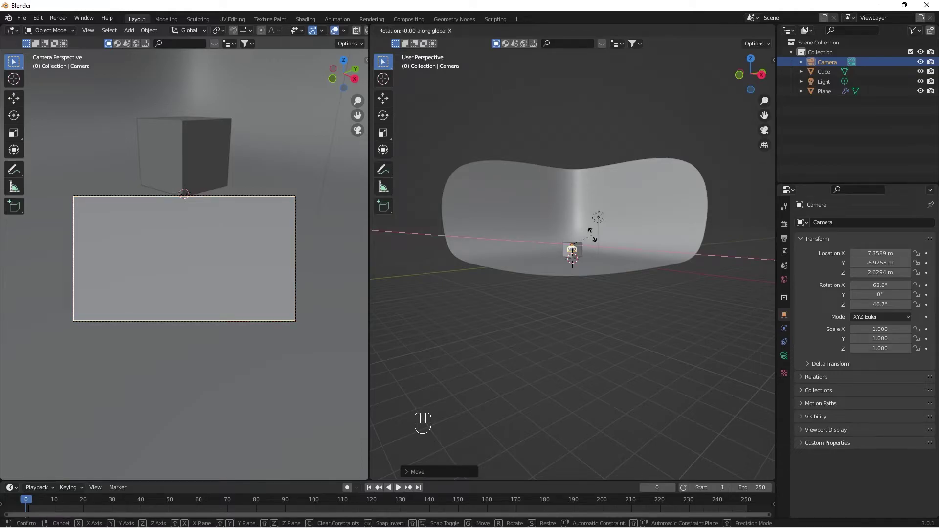
{"action": "key", "text": "x"}
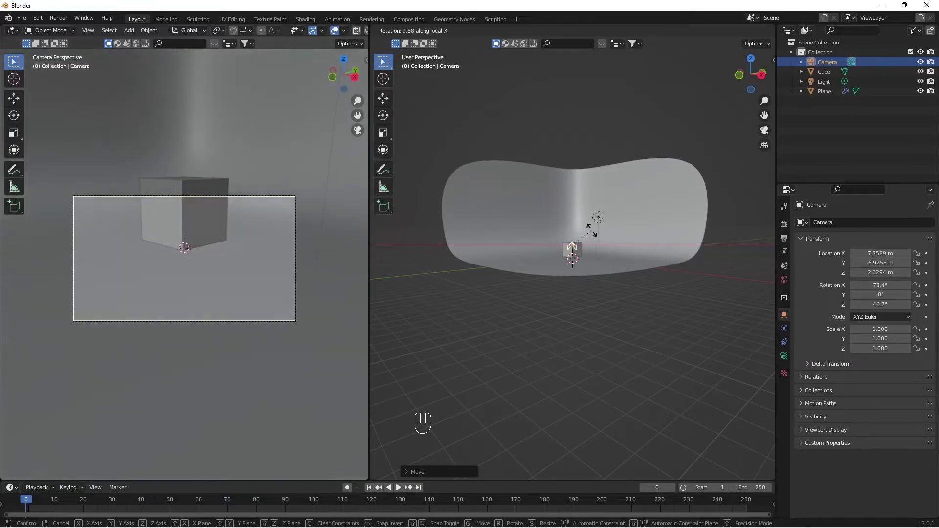
{"action": "mouse_move", "coordinate": [590, 224]}
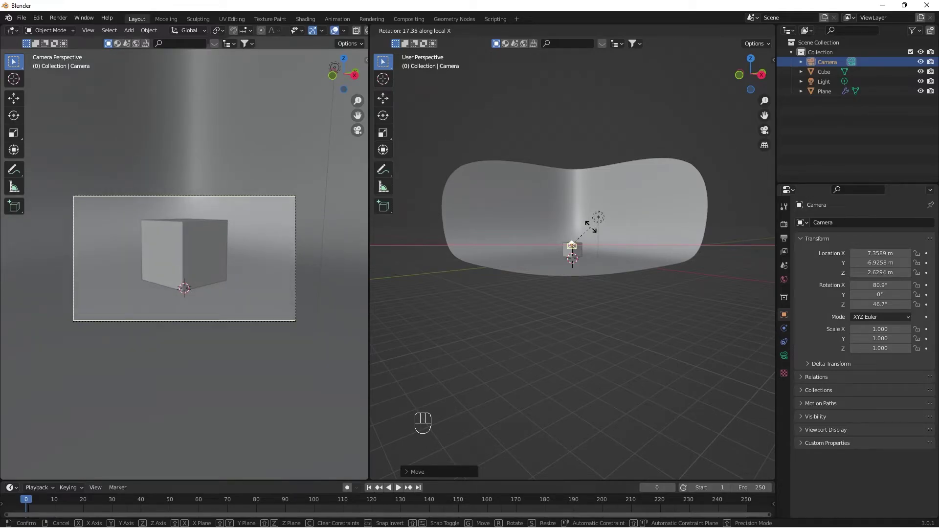
{"action": "left_click", "coordinate": [591, 227]}
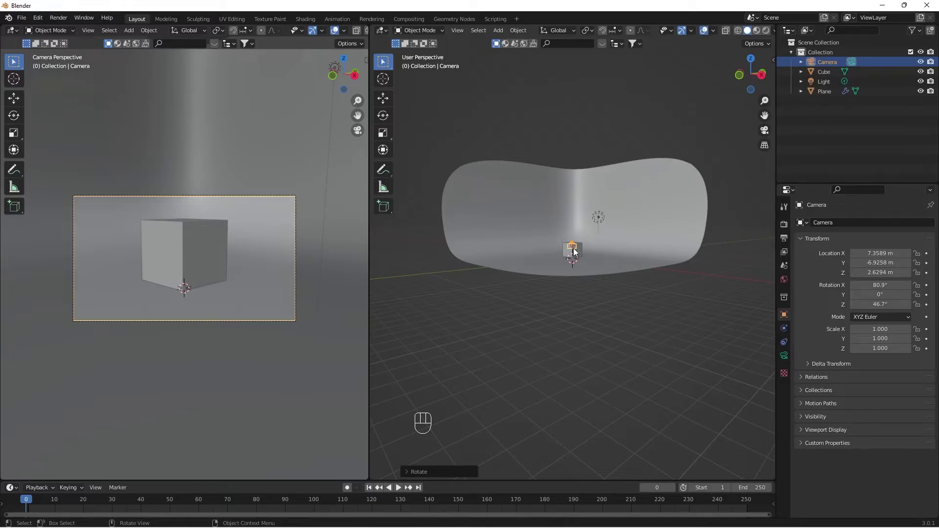
- Check the camera's placement in front of the cube, test-render the new framing and put the render window away
{"action": "scroll", "coordinate": [573, 248], "scroll_direction": "up", "scroll_amount": 5}
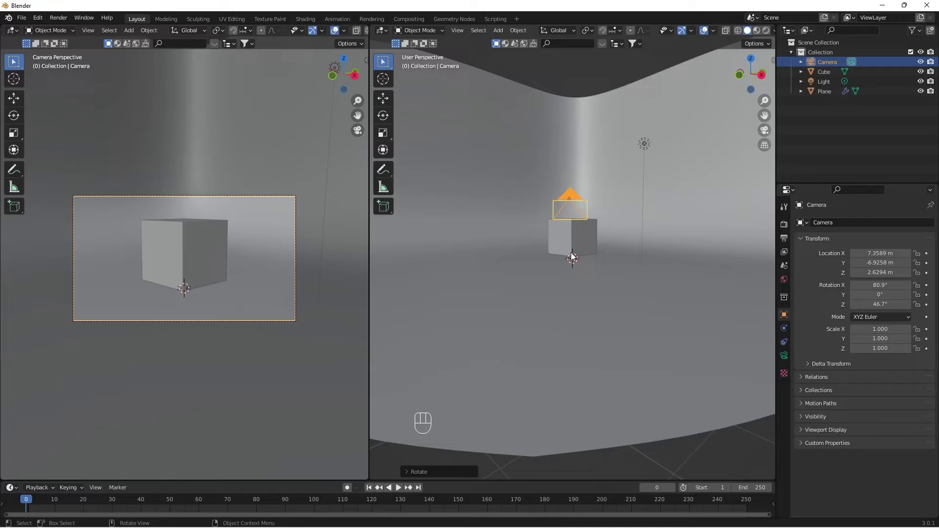
{"action": "middle_click_drag", "start_coordinate": [597, 227], "coordinate": [607, 266]}
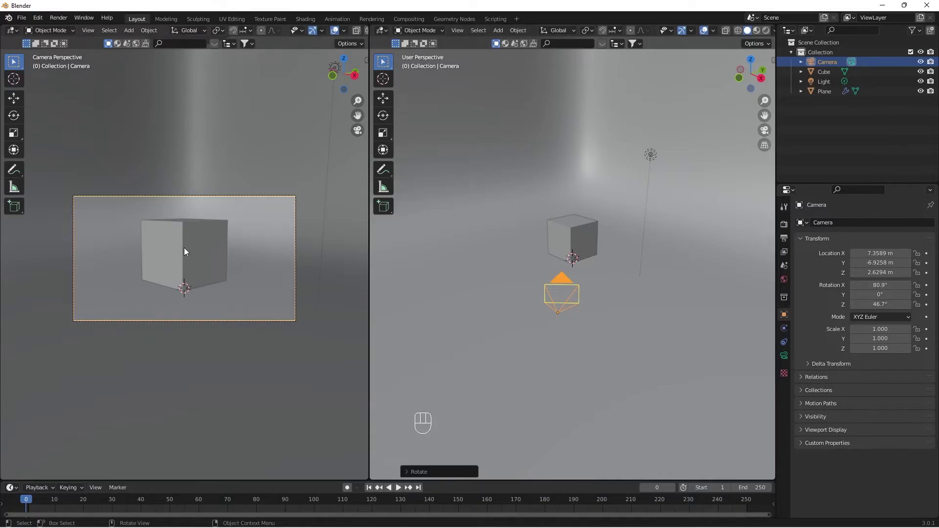
{"action": "key", "text": "F12"}
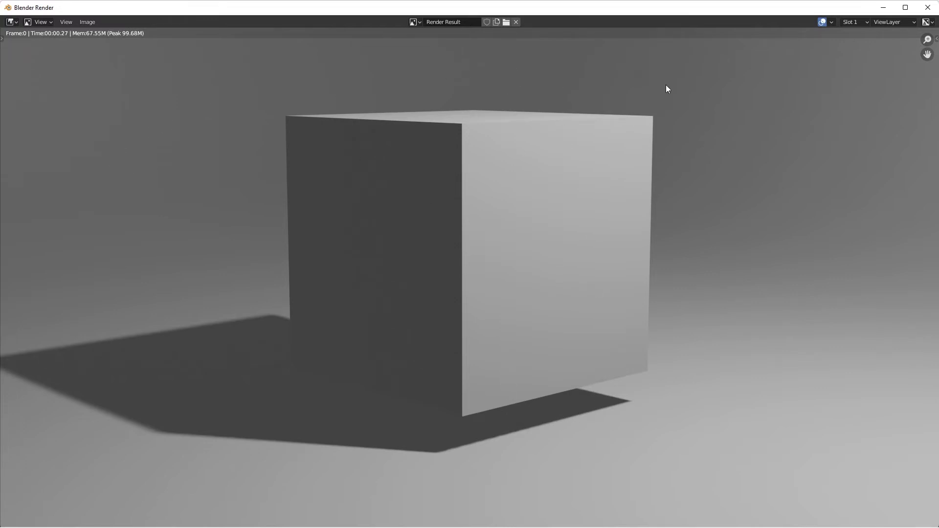
{"action": "left_click", "coordinate": [883, 9]}
- Give the backdrop plane a new material with a light purple base color
{"action": "left_click", "coordinate": [690, 148]}
{"action": "scroll", "coordinate": [690, 148], "scroll_direction": "down", "scroll_amount": 4}
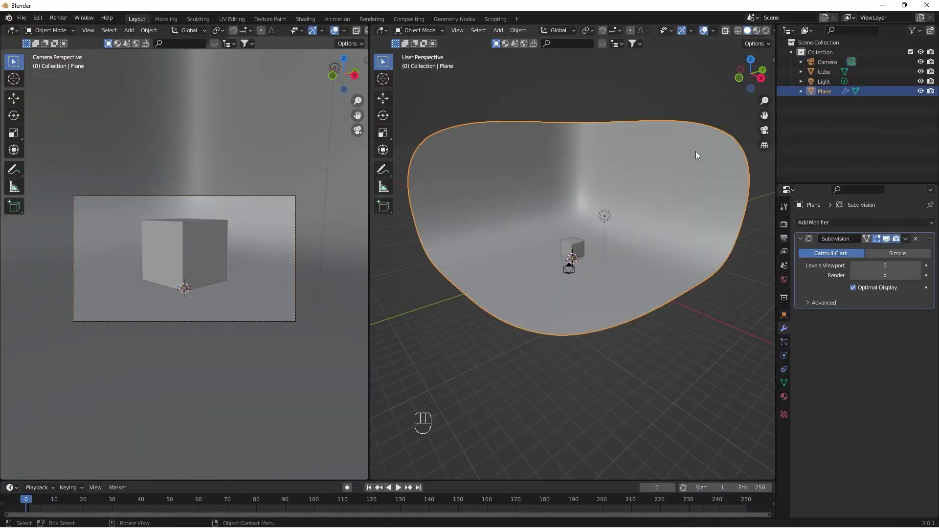
{"action": "left_click", "coordinate": [785, 397]}
{"action": "left_click", "coordinate": [813, 266]}
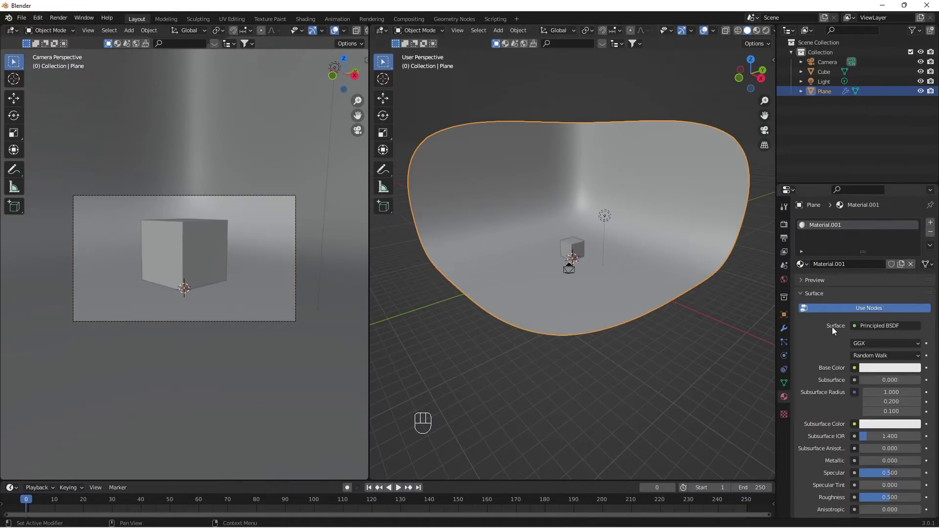
{"action": "left_click", "coordinate": [888, 367]}
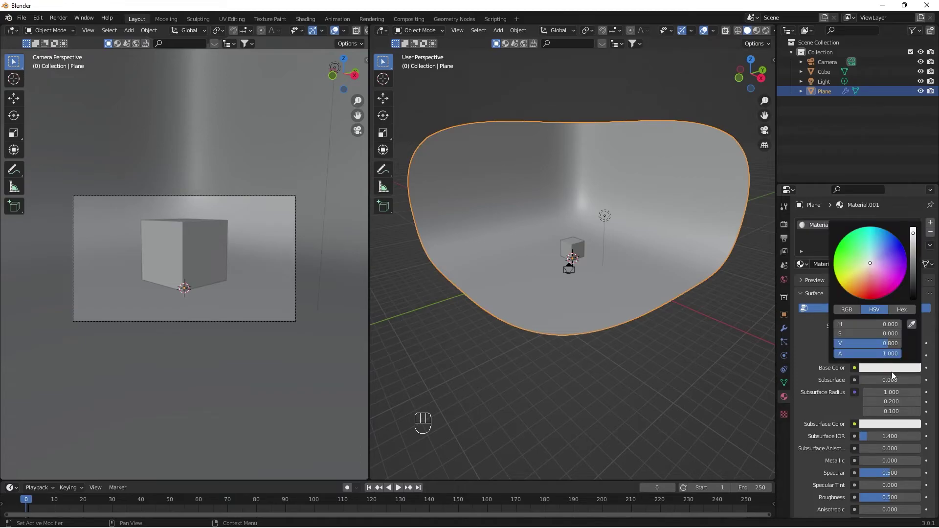
{"action": "left_click_drag", "start_coordinate": [873, 263], "coordinate": [879, 272]}
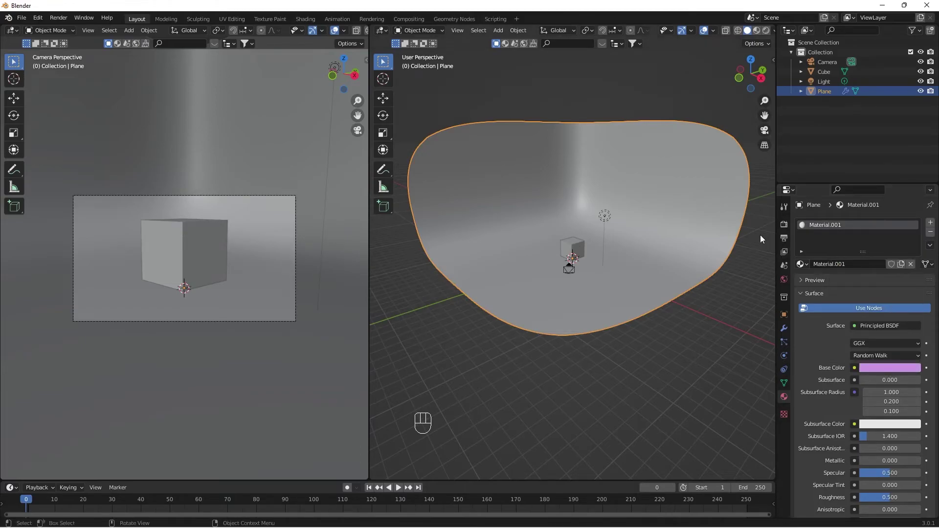
- Switch the user-perspective viewport to Material Preview shading and inspect the colored backdrop around the cube
{"action": "left_click", "coordinate": [757, 32]}
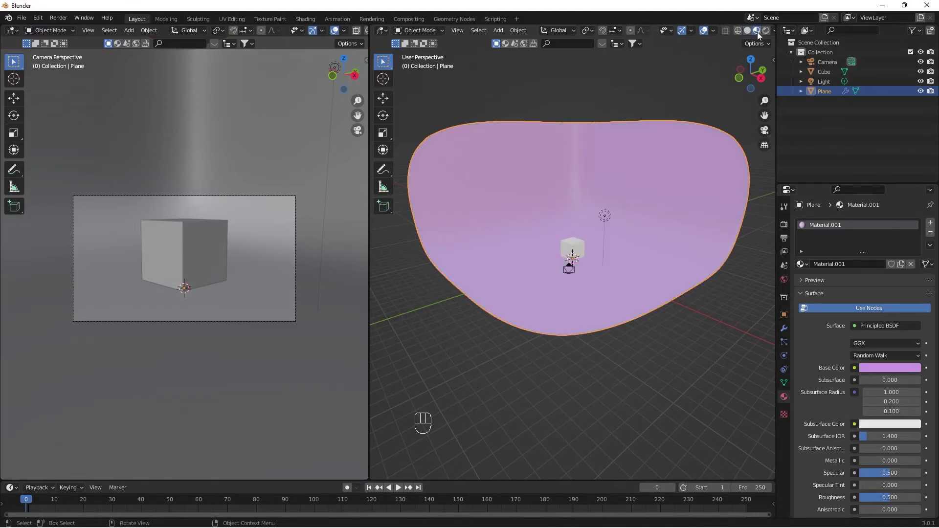
{"action": "scroll", "coordinate": [611, 325], "scroll_direction": "up", "scroll_amount": 3}
{"action": "scroll", "coordinate": [617, 315], "scroll_direction": "down", "scroll_amount": 3}
{"action": "scroll", "coordinate": [620, 310], "scroll_direction": "up", "scroll_amount": 3}
{"action": "mouse_move", "coordinate": [638, 317]}
{"action": "middle_mouse_down"}
{"action": "mouse_move", "coordinate": [604, 318]}
{"action": "mouse_move", "coordinate": [632, 314]}
{"action": "middle_mouse_up"}
- Change the backdrop material's base color to red, test-render the scene and put the render window away
{"action": "left_click", "coordinate": [881, 368]}
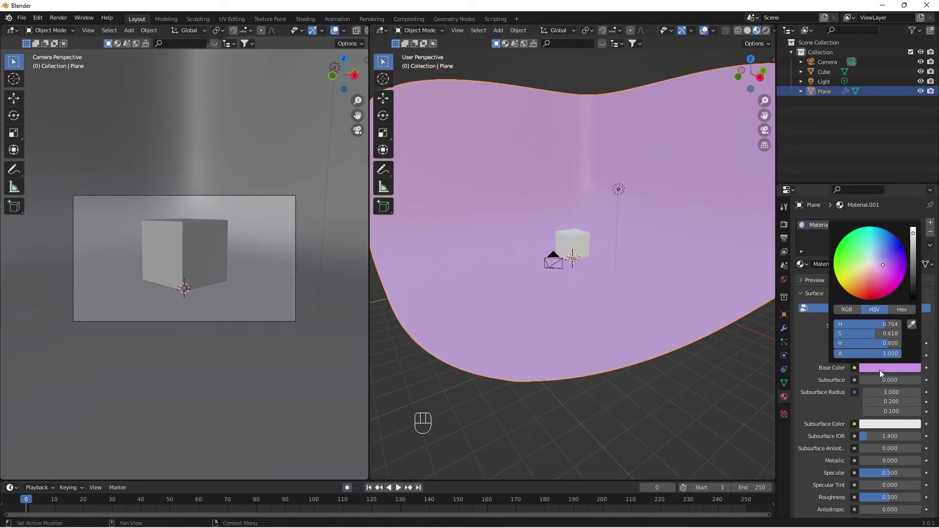
{"action": "left_click_drag", "start_coordinate": [880, 266], "coordinate": [872, 295]}
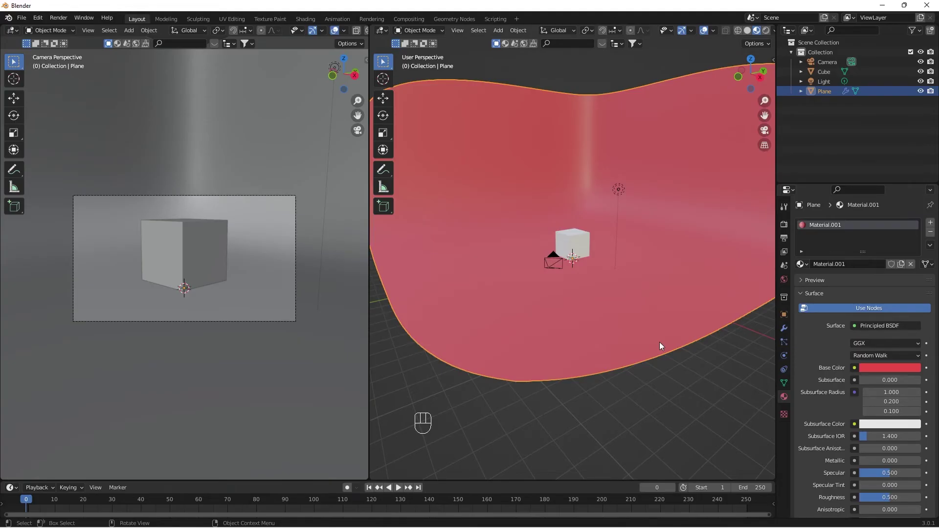
{"action": "key", "text": "F12"}
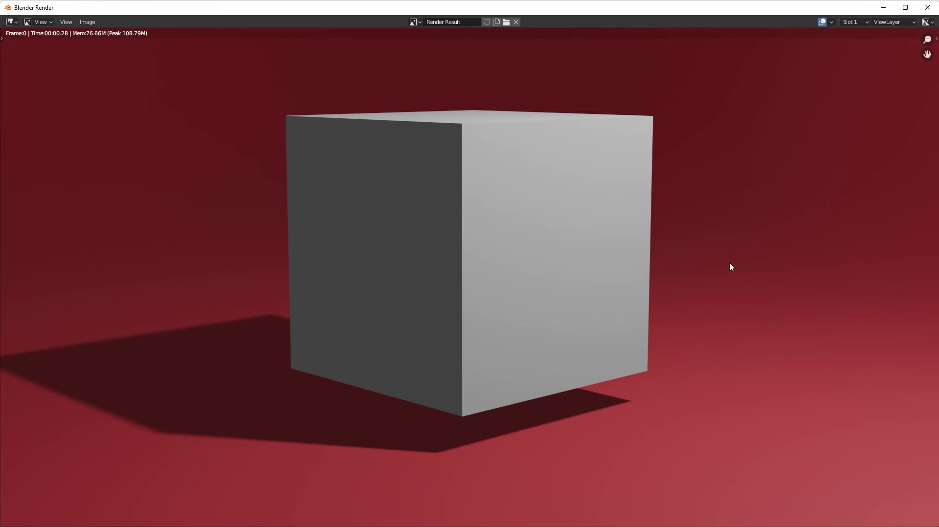
{"action": "left_click", "coordinate": [883, 8]}
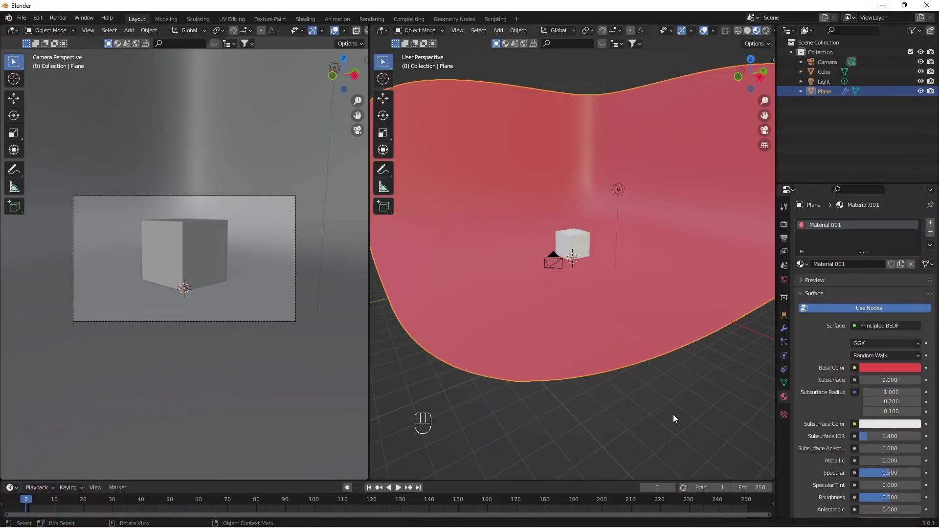